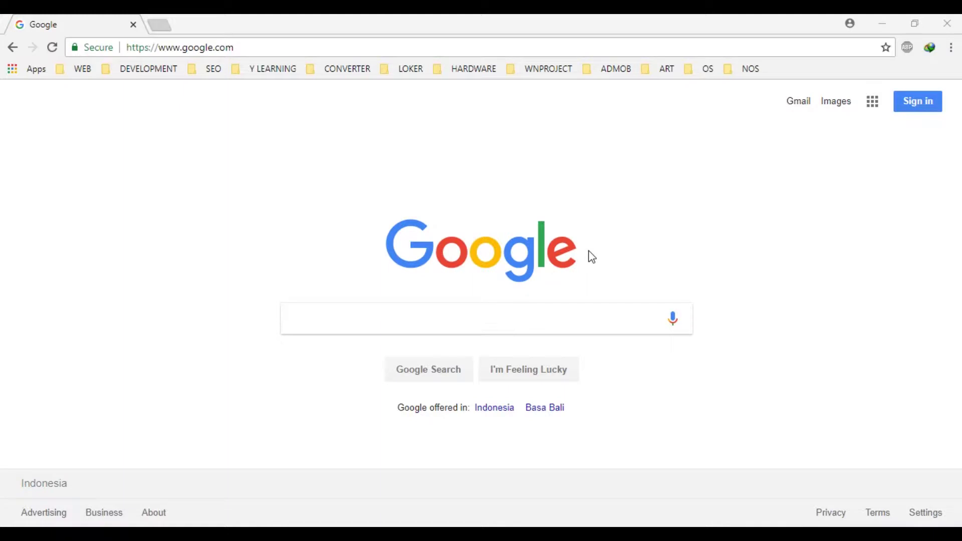
{"action": "left_click", "coordinate": [242, 50]}
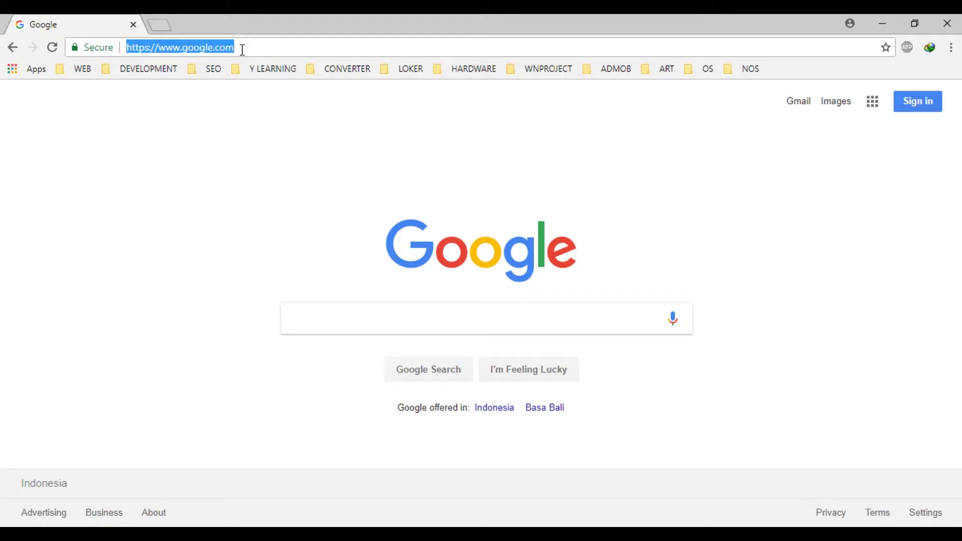
{"action": "type", "text": "designevo"}
{"action": "key", "text": "Return"}
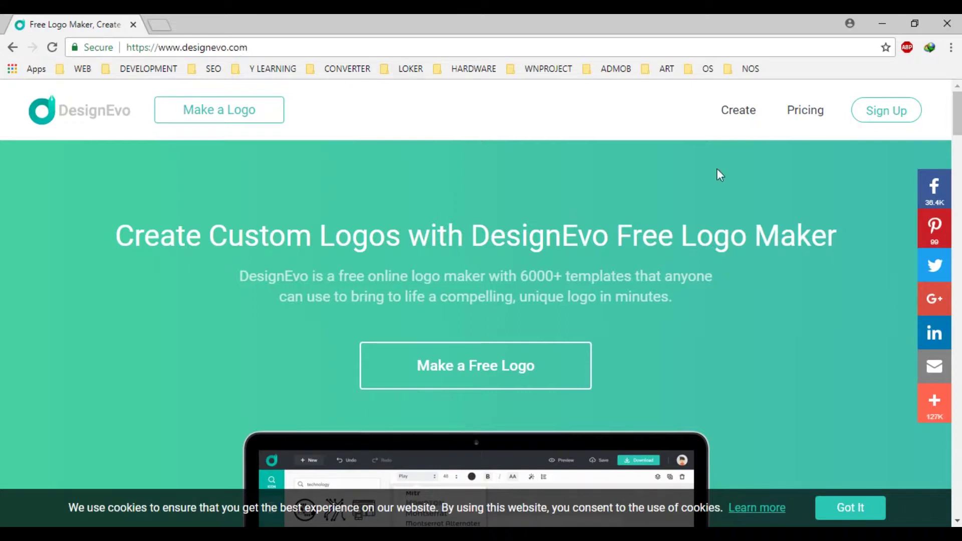
Open the pricing page and examine the plan feature table, highlighting the "Vector files (PDF, SVG)" row
{"action": "left_click", "coordinate": [805, 114]}
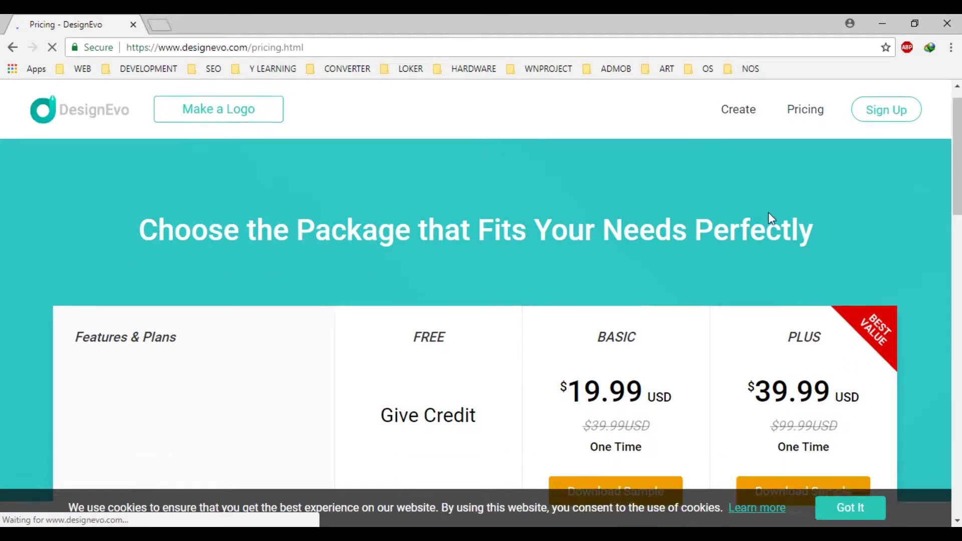
{"action": "scroll", "coordinate": [769, 216], "scroll_direction": "down", "scroll_amount": 10}
{"action": "scroll", "coordinate": [871, 270], "scroll_direction": "up", "scroll_amount": 10}
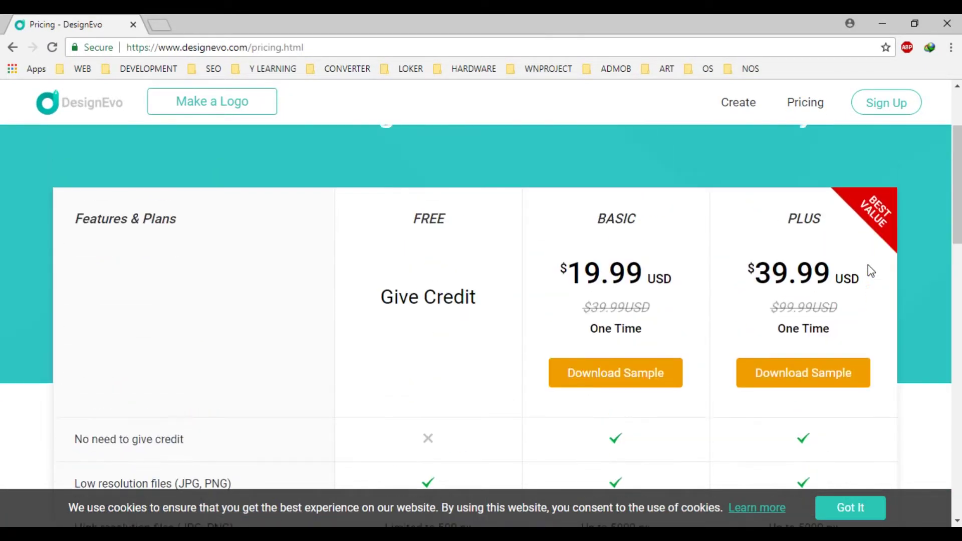
{"action": "scroll", "coordinate": [800, 239], "scroll_direction": "down", "scroll_amount": 8}
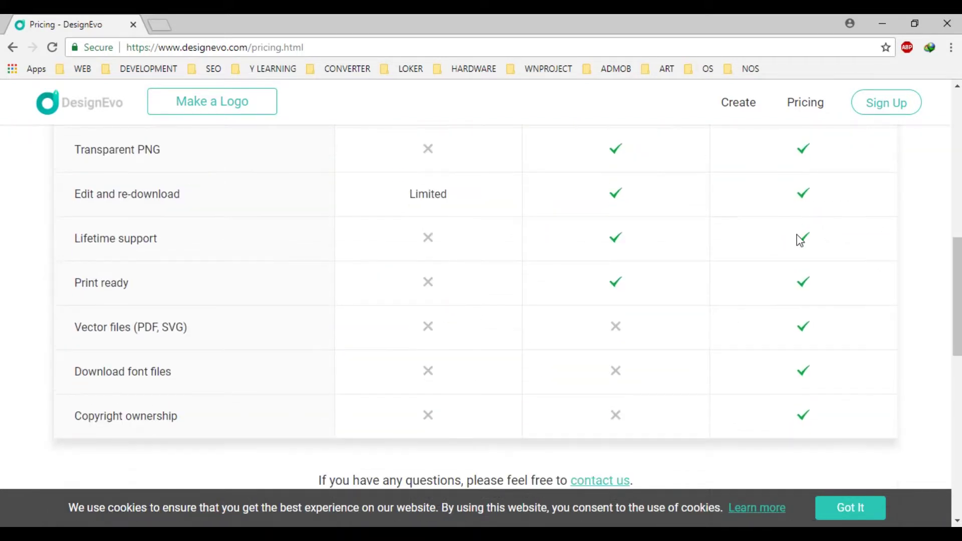
{"action": "left_click", "coordinate": [67, 329]}
{"action": "left_click_drag", "start_coordinate": [67, 330], "coordinate": [215, 331]}
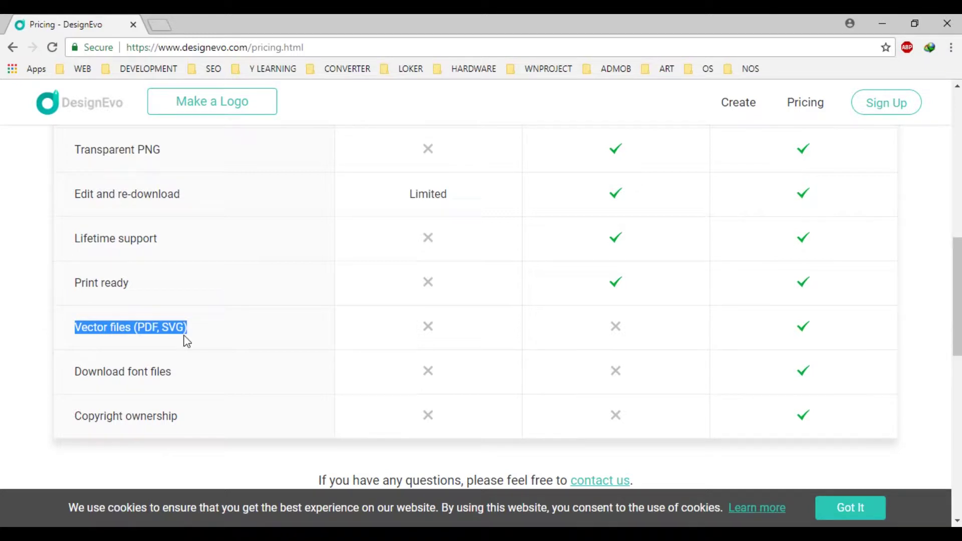
{"action": "double_click", "coordinate": [179, 328]}
{"action": "left_click", "coordinate": [169, 369]}
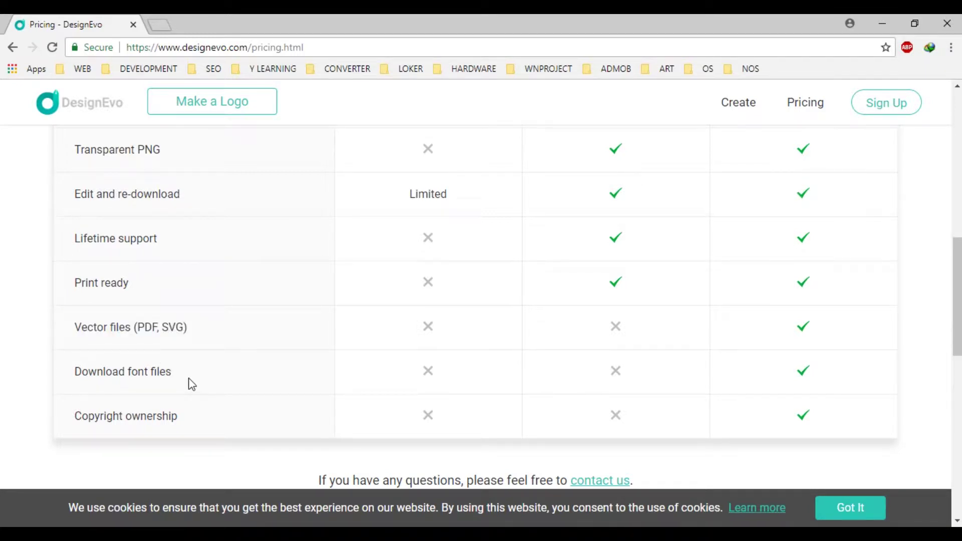
Compare the prices and included features of the Free, Basic and Plus plans across the whole pricing table
{"action": "scroll", "coordinate": [670, 330], "scroll_direction": "up", "scroll_amount": 10}
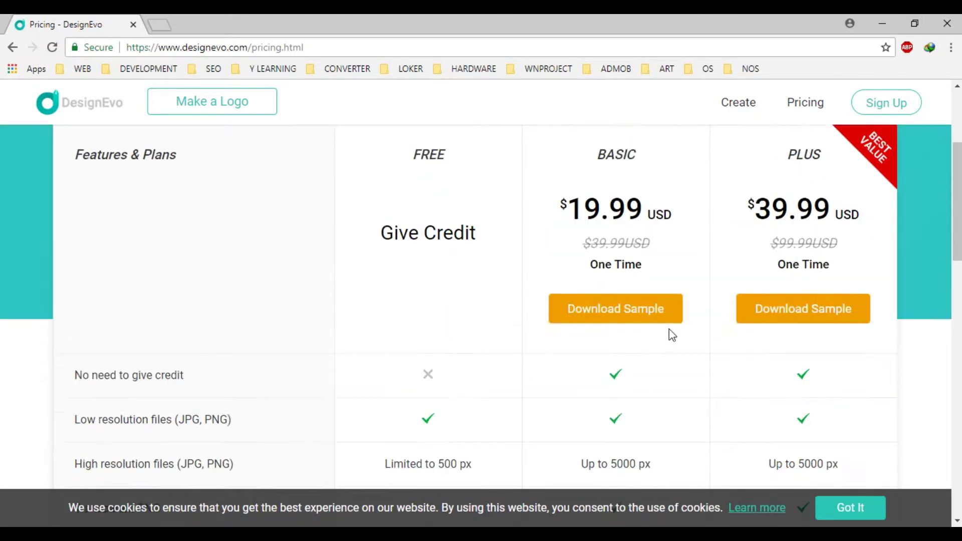
{"action": "scroll", "coordinate": [657, 326], "scroll_direction": "down", "scroll_amount": 2}
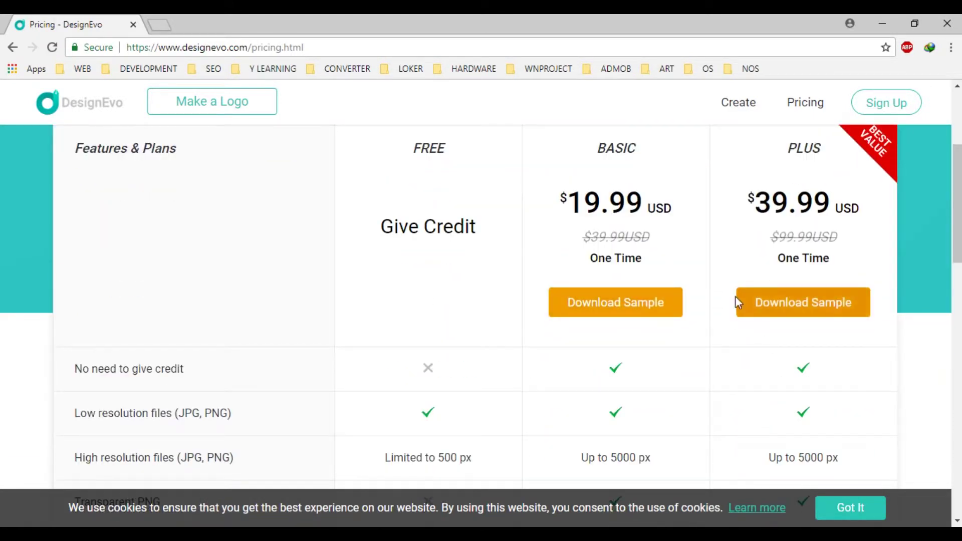
{"action": "scroll", "coordinate": [495, 194], "scroll_direction": "down", "scroll_amount": 3}
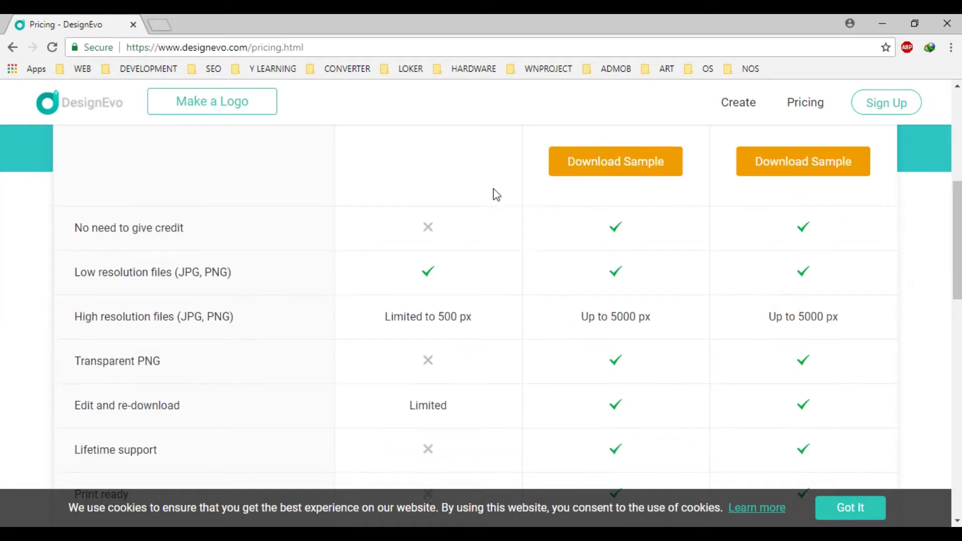
{"action": "scroll", "coordinate": [422, 286], "scroll_direction": "down", "scroll_amount": 4}
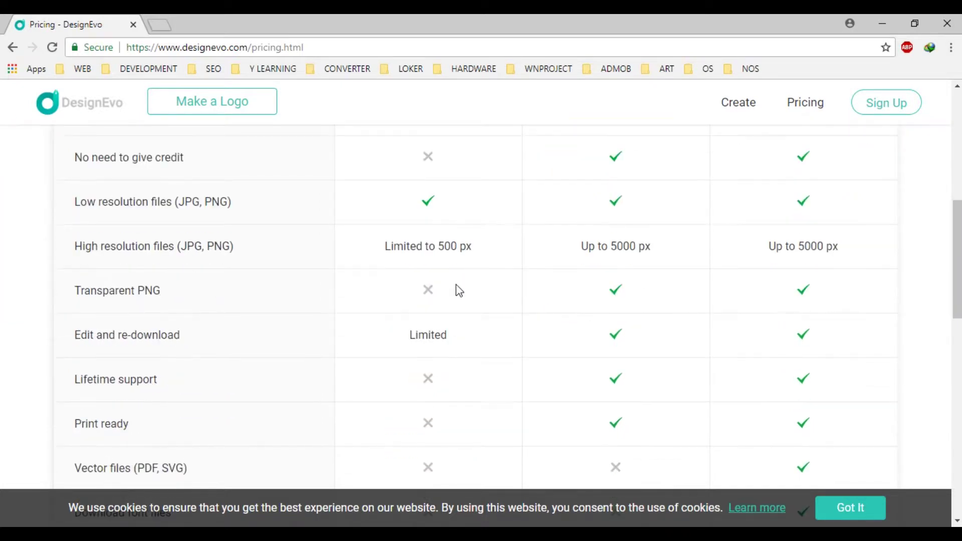
{"action": "scroll", "coordinate": [456, 300], "scroll_direction": "up", "scroll_amount": 5}
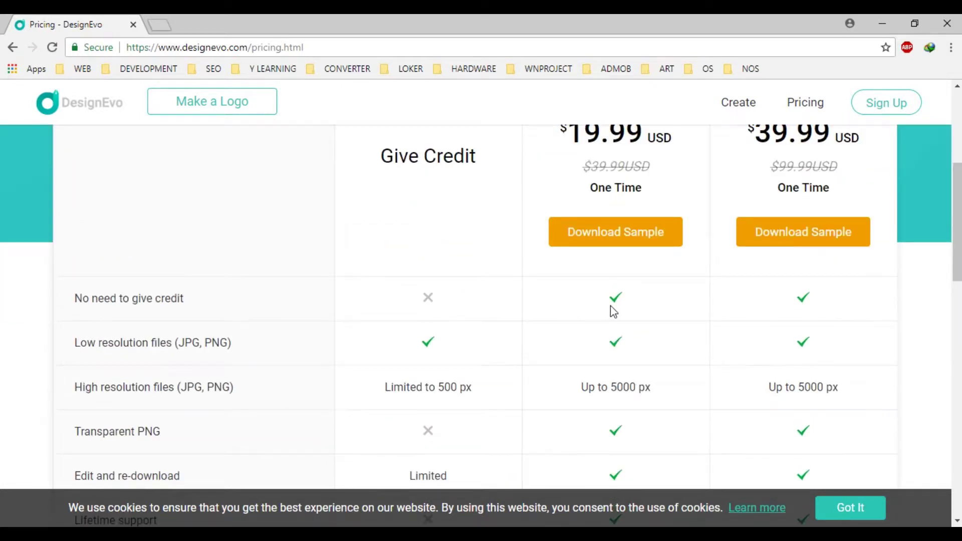
{"action": "scroll", "coordinate": [611, 306], "scroll_direction": "up", "scroll_amount": 5}
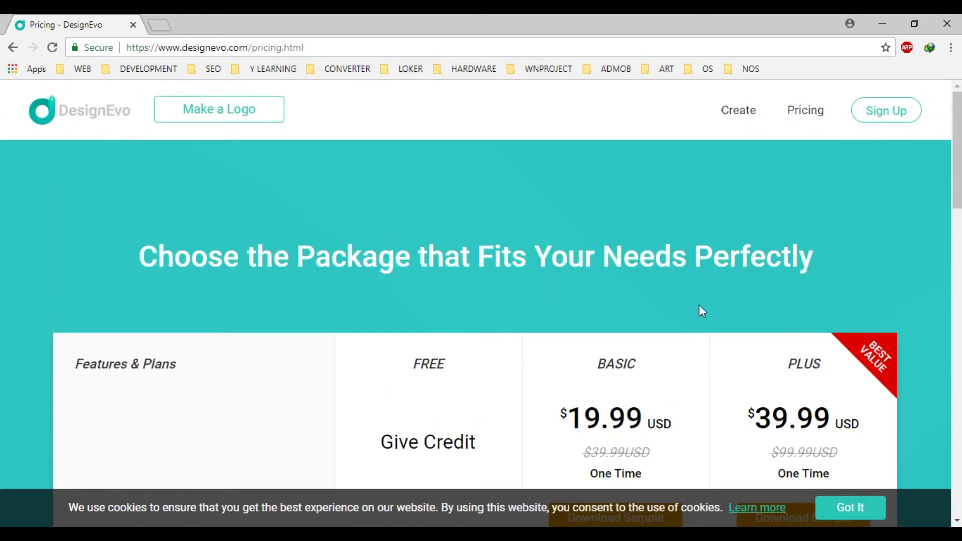
{"action": "scroll", "coordinate": [700, 306], "scroll_direction": "down", "scroll_amount": 10}
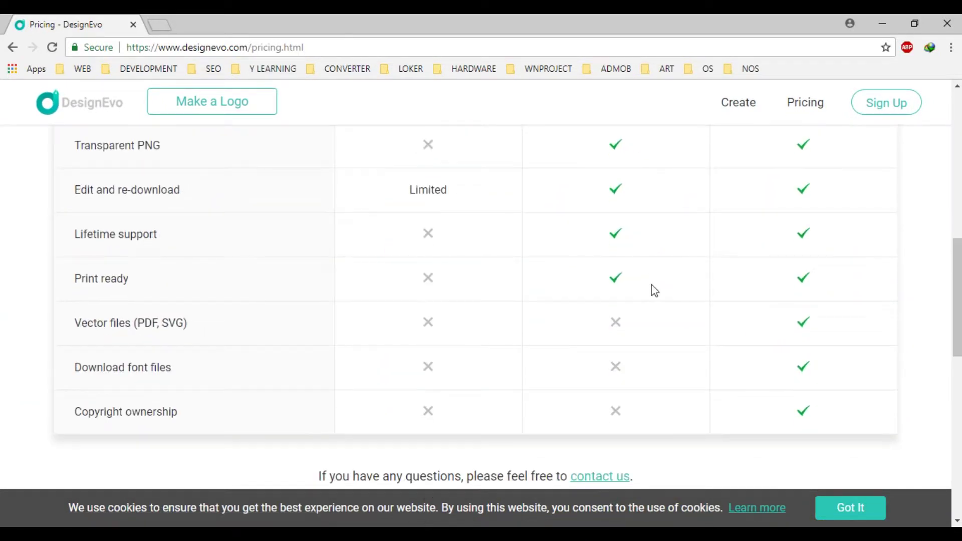
{"action": "scroll", "coordinate": [312, 281], "scroll_direction": "up", "scroll_amount": 4}
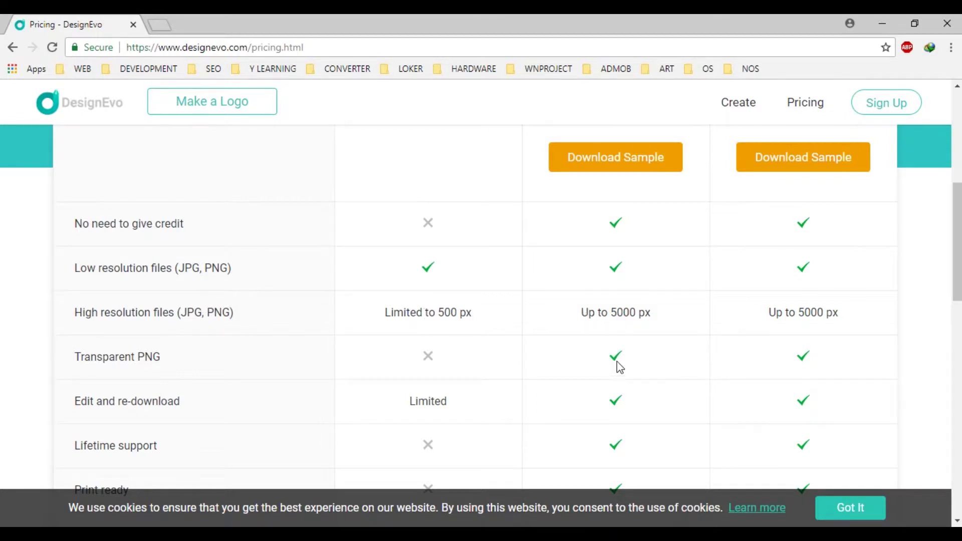
{"action": "scroll", "coordinate": [620, 371], "scroll_direction": "up", "scroll_amount": 3}
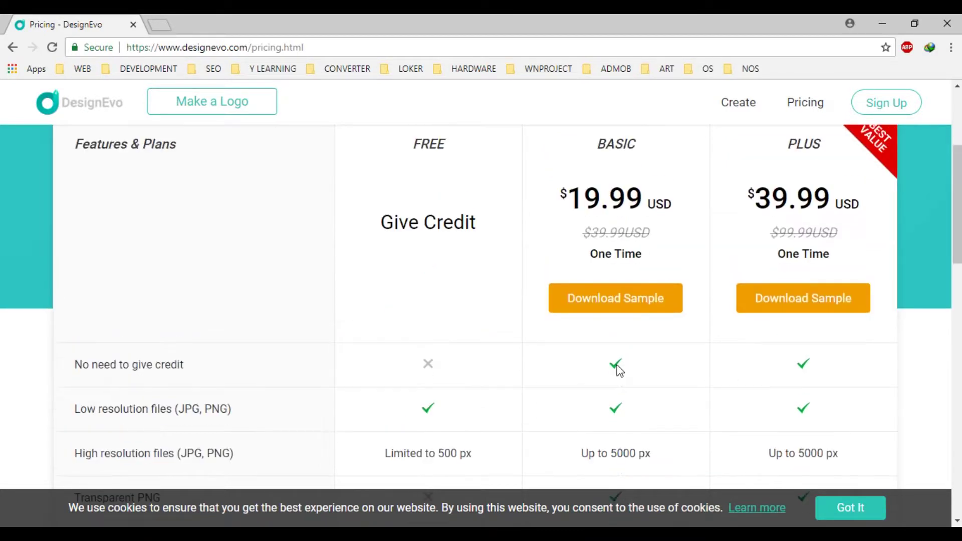
{"action": "scroll", "coordinate": [620, 371], "scroll_direction": "down", "scroll_amount": 8}
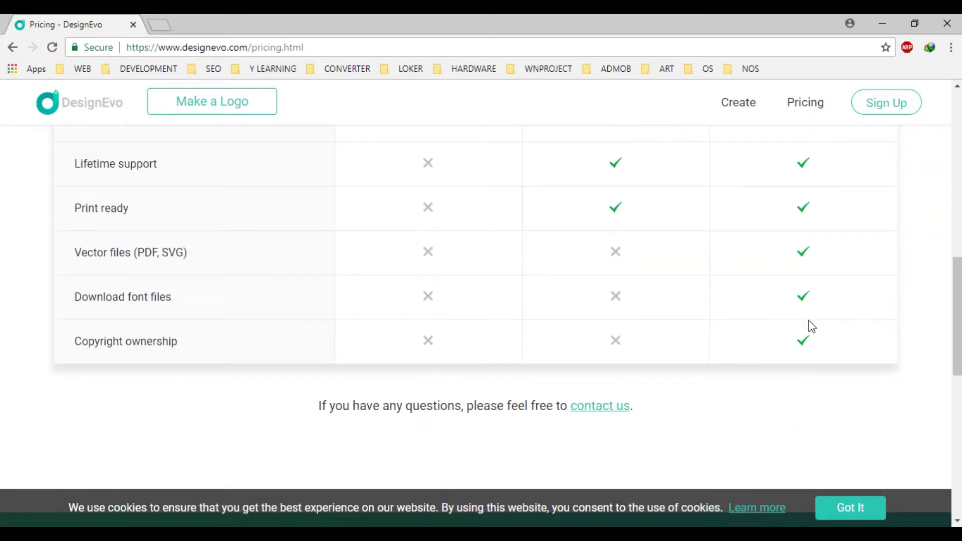
{"action": "scroll", "coordinate": [852, 333], "scroll_direction": "up", "scroll_amount": 12}
{"action": "scroll", "coordinate": [853, 340], "scroll_direction": "down", "scroll_amount": 3}
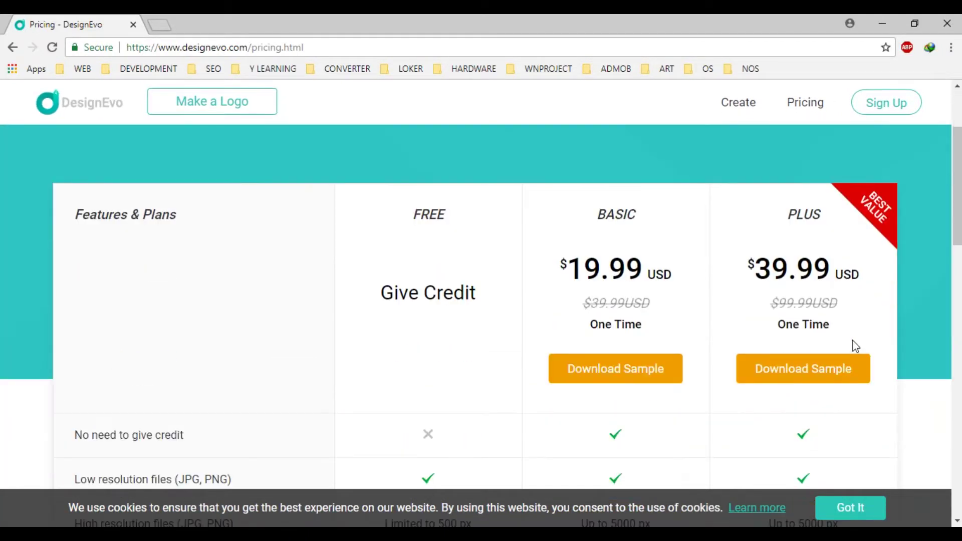
{"action": "scroll", "coordinate": [799, 264], "scroll_direction": "down", "scroll_amount": 5}
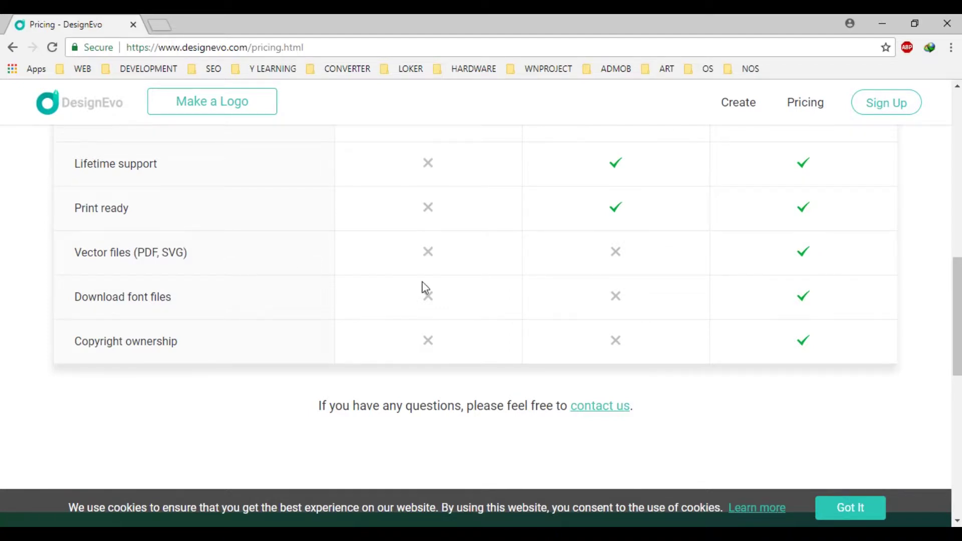
{"action": "scroll", "coordinate": [436, 286], "scroll_direction": "up", "scroll_amount": 8}
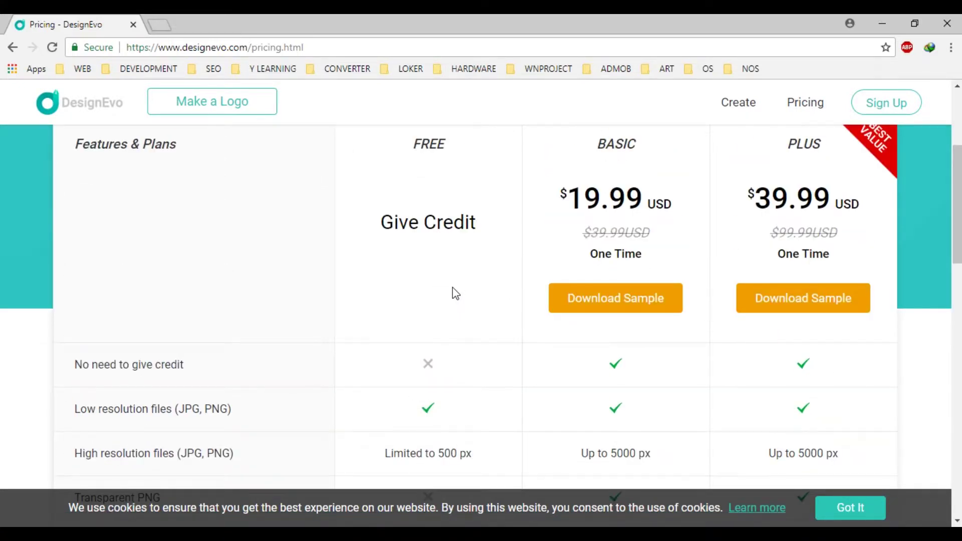
{"action": "scroll", "coordinate": [452, 288], "scroll_direction": "up", "scroll_amount": 4}
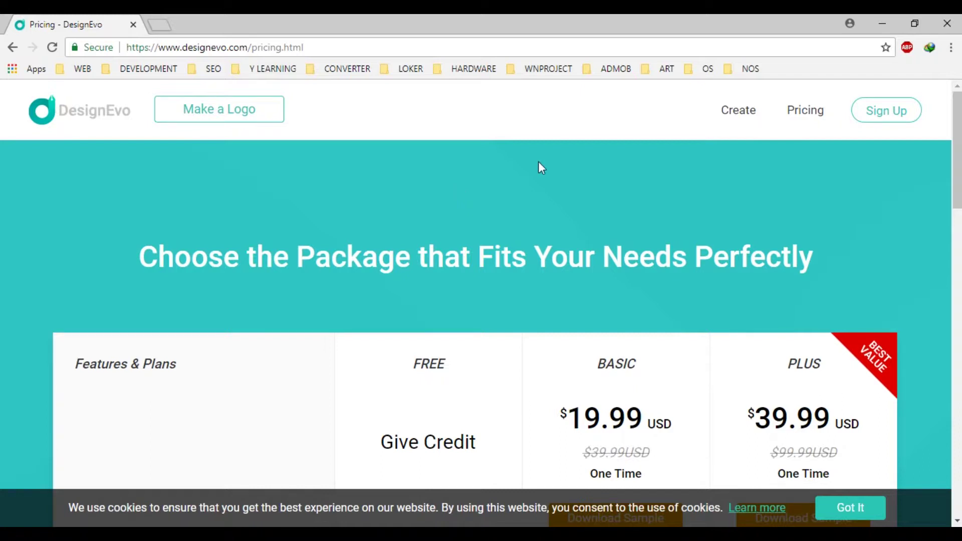
Go to the logo creation page and start making a free logo to open the template gallery
{"action": "left_click", "coordinate": [727, 114]}
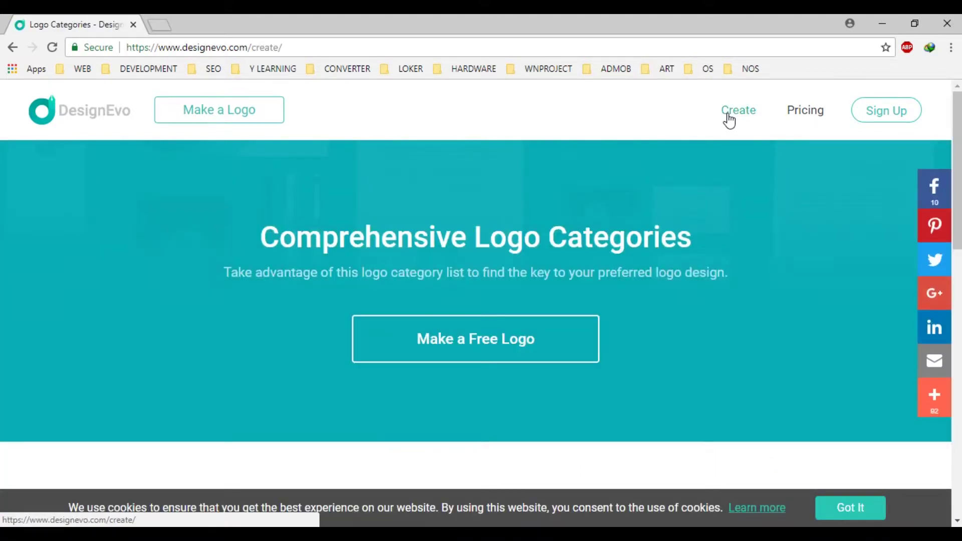
{"action": "left_click", "coordinate": [478, 344]}
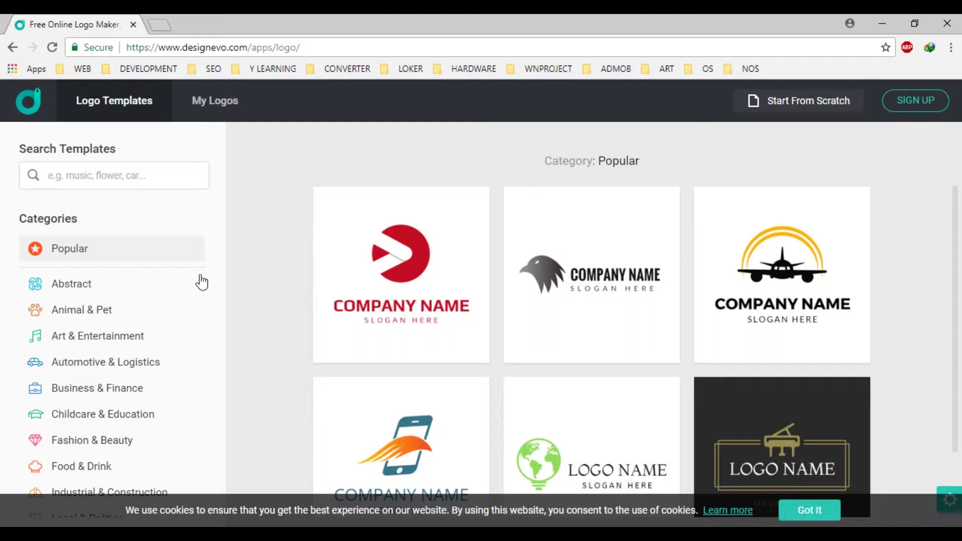
Show the Art & Entertainment logo templates and browse through the designs in that category
{"action": "left_click", "coordinate": [119, 337]}
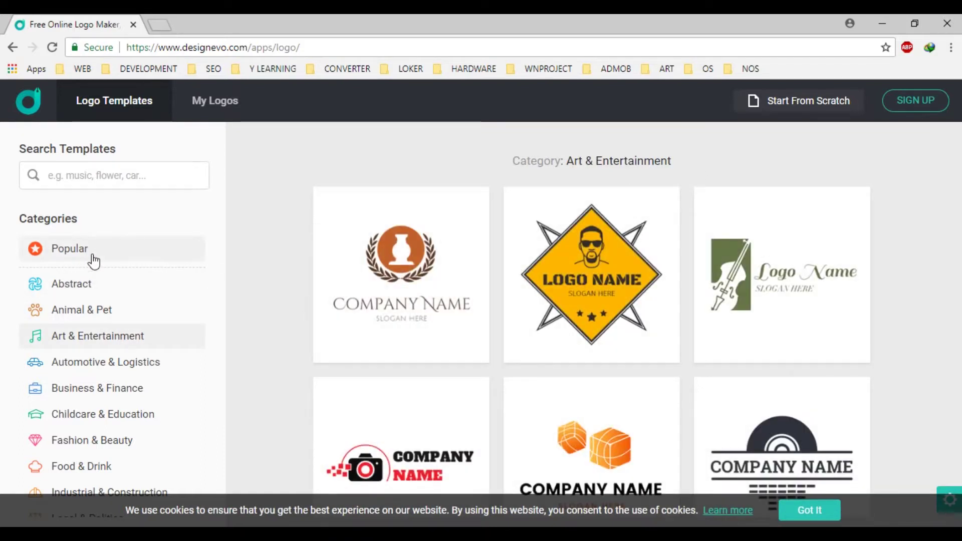
{"action": "scroll", "coordinate": [555, 305], "scroll_direction": "down", "scroll_amount": 2}
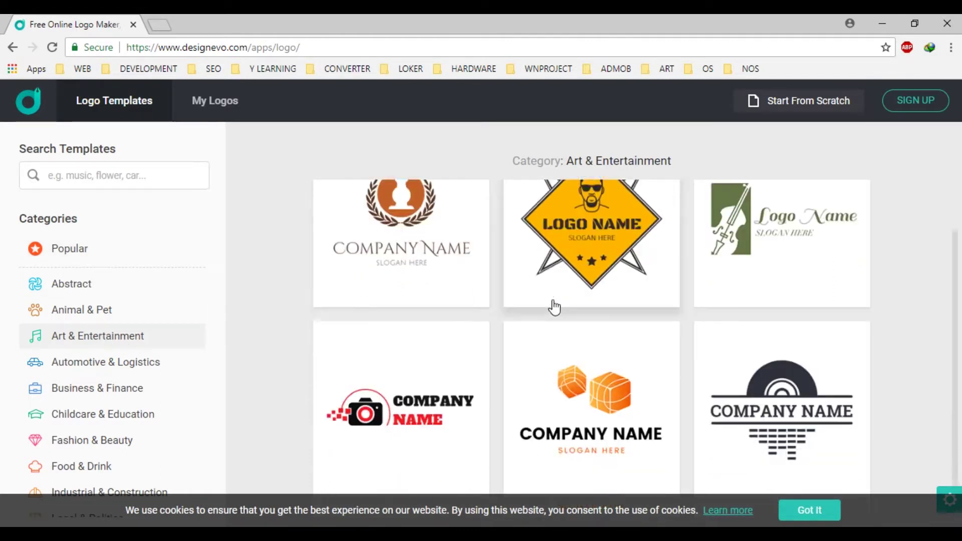
{"action": "scroll", "coordinate": [556, 306], "scroll_direction": "down", "scroll_amount": 6}
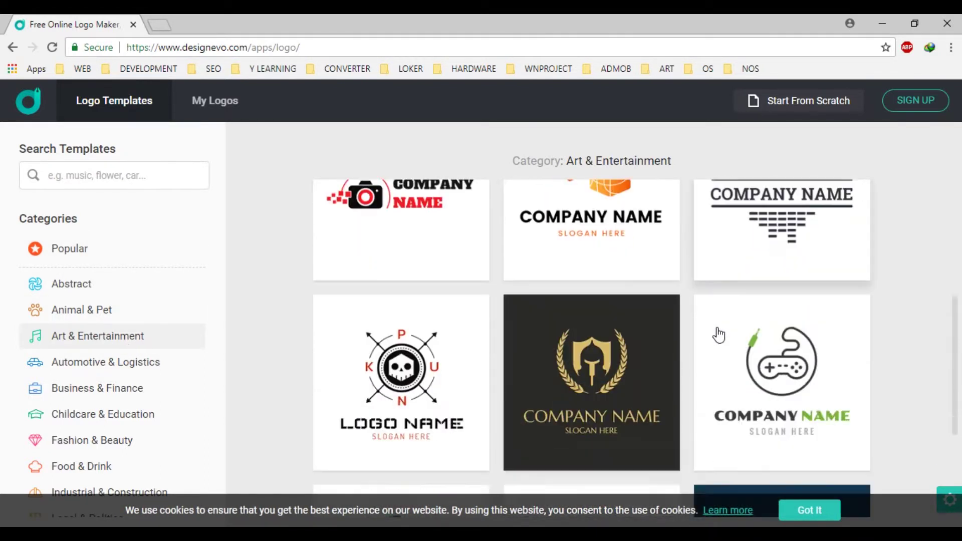
{"action": "scroll", "coordinate": [719, 335], "scroll_direction": "down", "scroll_amount": 15}
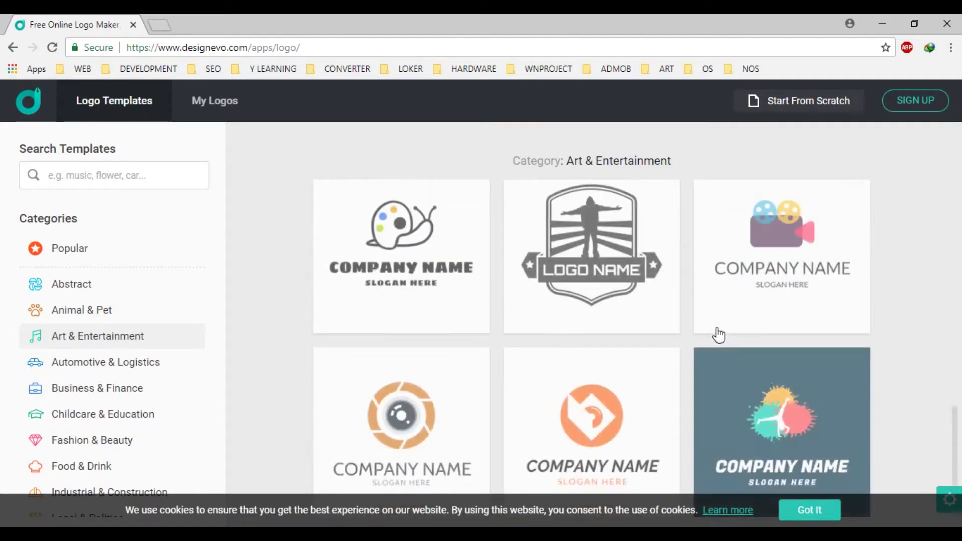
{"action": "scroll", "coordinate": [719, 334], "scroll_direction": "down", "scroll_amount": 12}
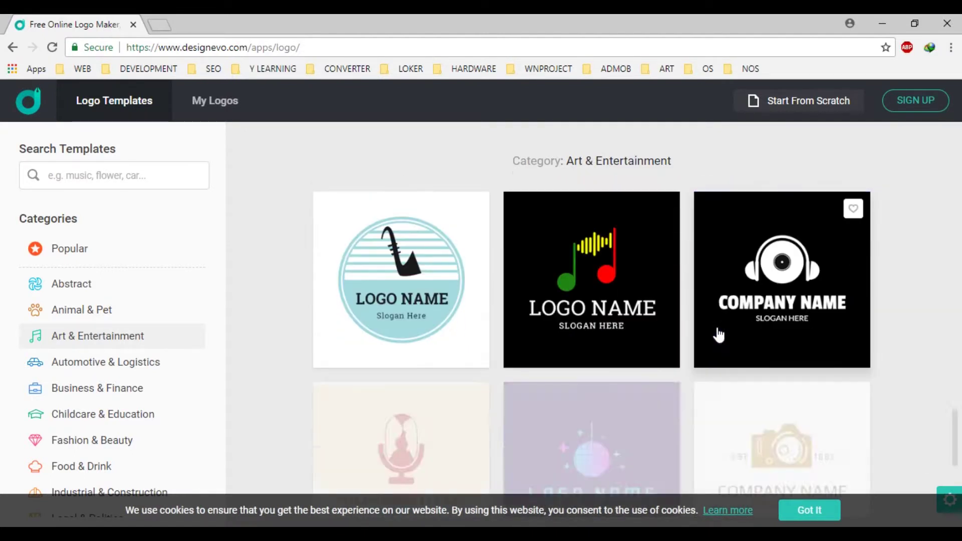
{"action": "scroll", "coordinate": [719, 335], "scroll_direction": "down", "scroll_amount": 15}
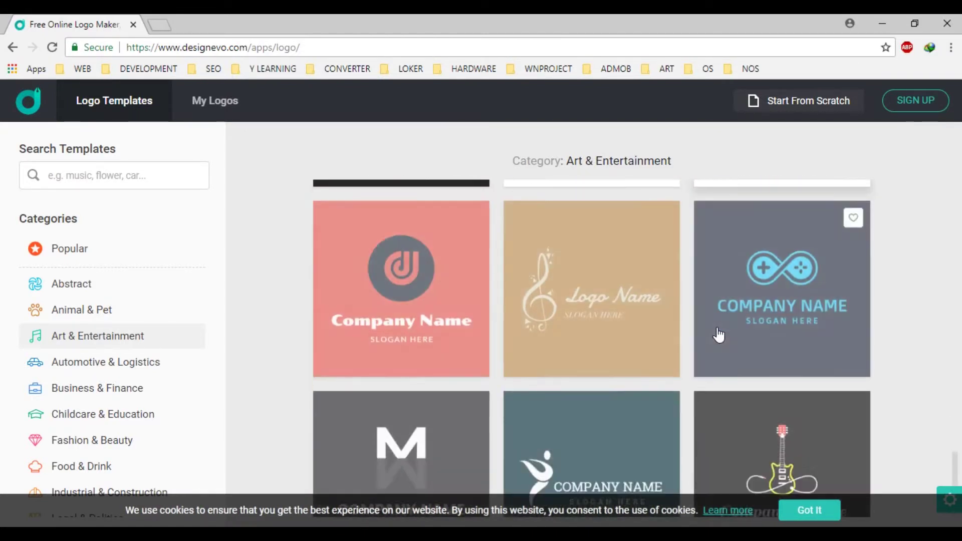
{"action": "scroll", "coordinate": [719, 335], "scroll_direction": "down", "scroll_amount": 5}
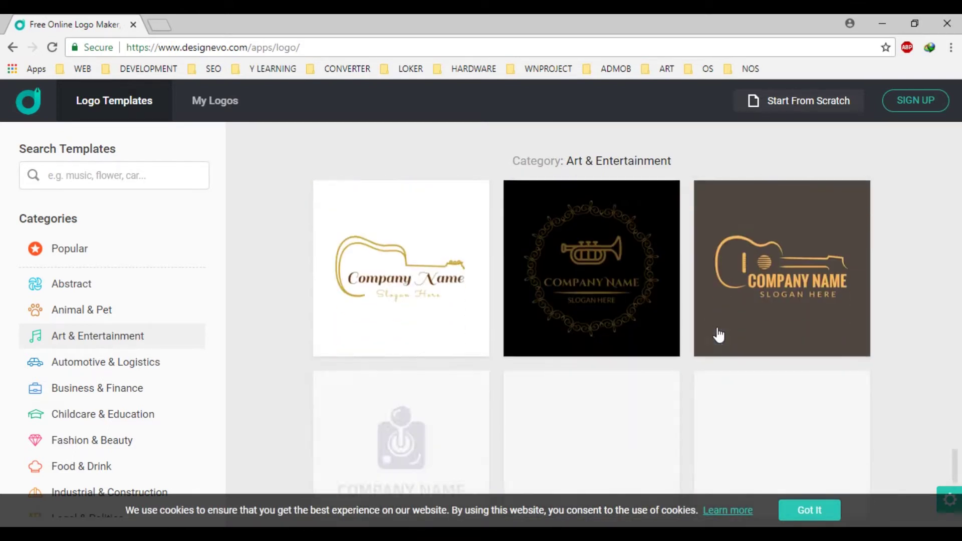
{"action": "scroll", "coordinate": [718, 335], "scroll_direction": "down", "scroll_amount": 3}
{"action": "scroll", "coordinate": [719, 334], "scroll_direction": "down", "scroll_amount": 6}
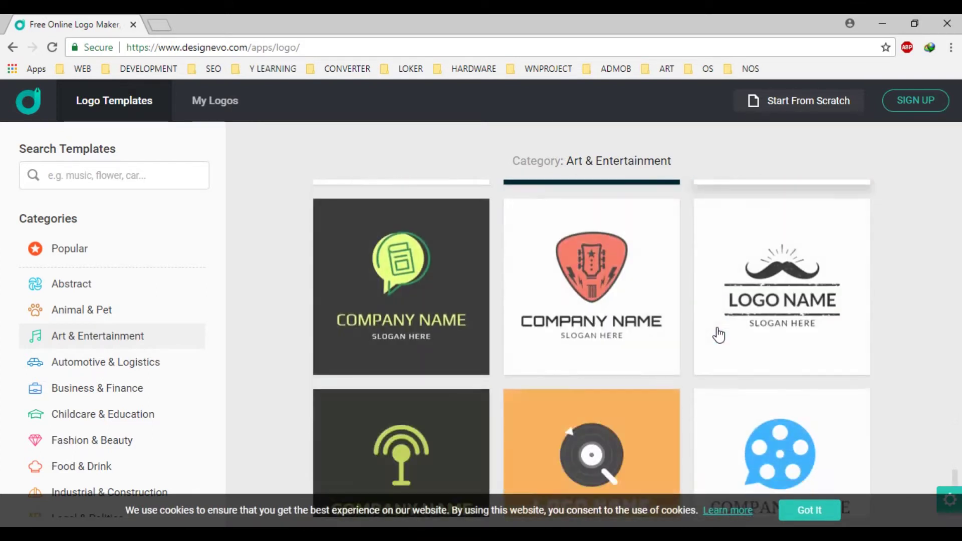
{"action": "scroll", "coordinate": [719, 335], "scroll_direction": "down", "scroll_amount": 4}
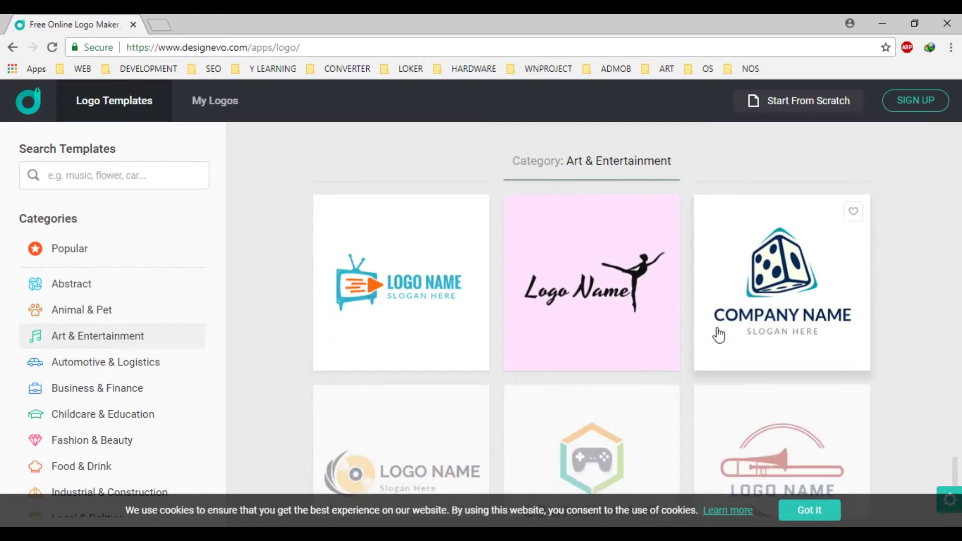
{"action": "scroll", "coordinate": [716, 337], "scroll_direction": "down", "scroll_amount": 5}
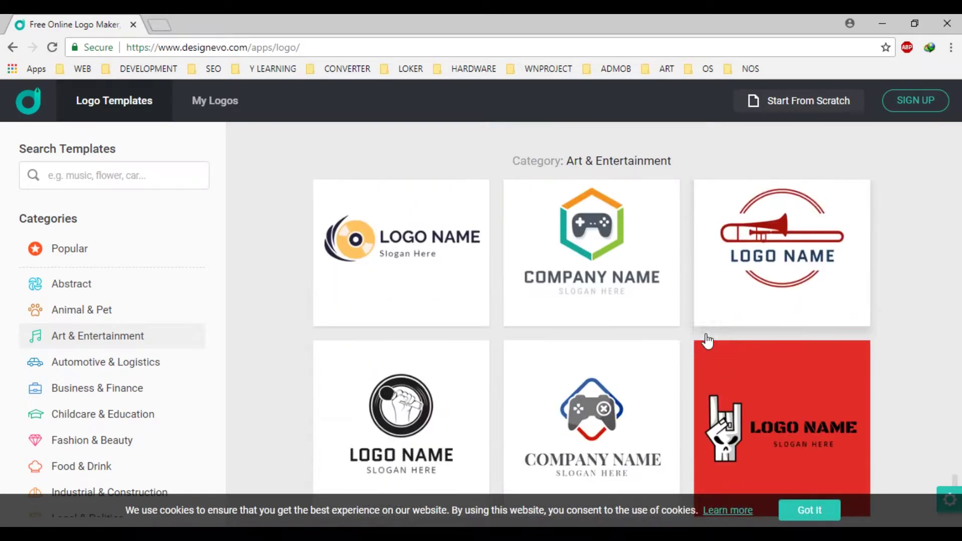
{"action": "scroll", "coordinate": [708, 341], "scroll_direction": "down", "scroll_amount": 2}
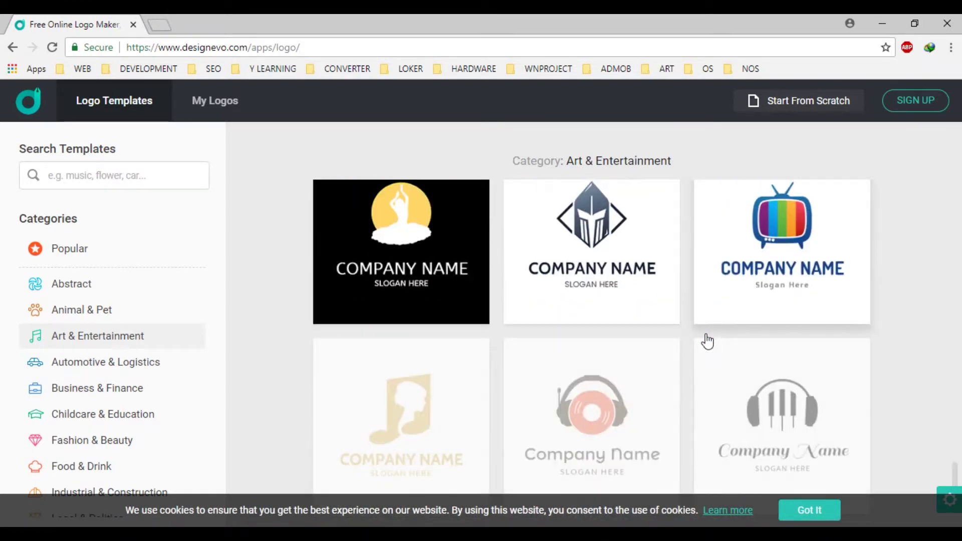
{"action": "scroll", "coordinate": [707, 342], "scroll_direction": "down", "scroll_amount": 3}
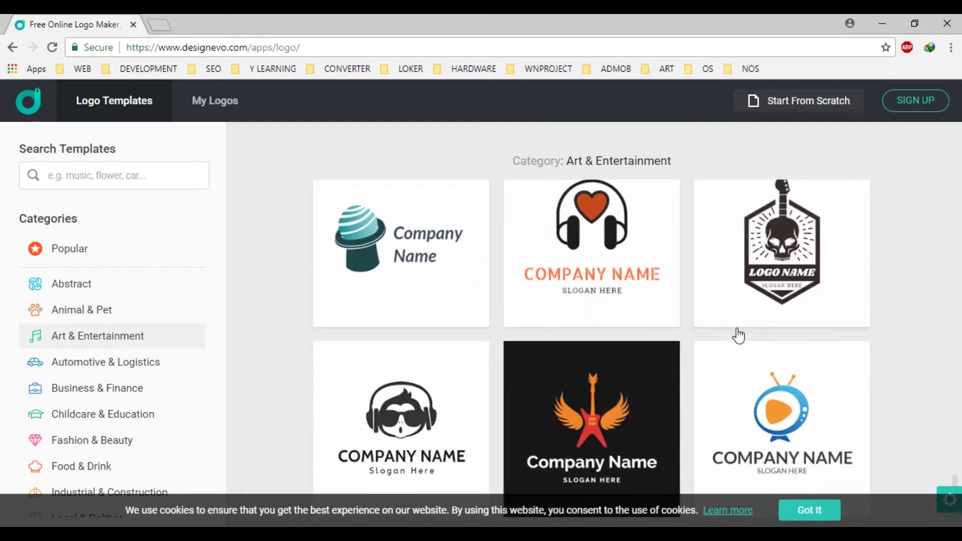
Look through the full range of Art & Entertainment logo templates, from the upper rows down to the last designs
{"action": "left_click_drag", "start_coordinate": [954, 425], "coordinate": [959, 191]}
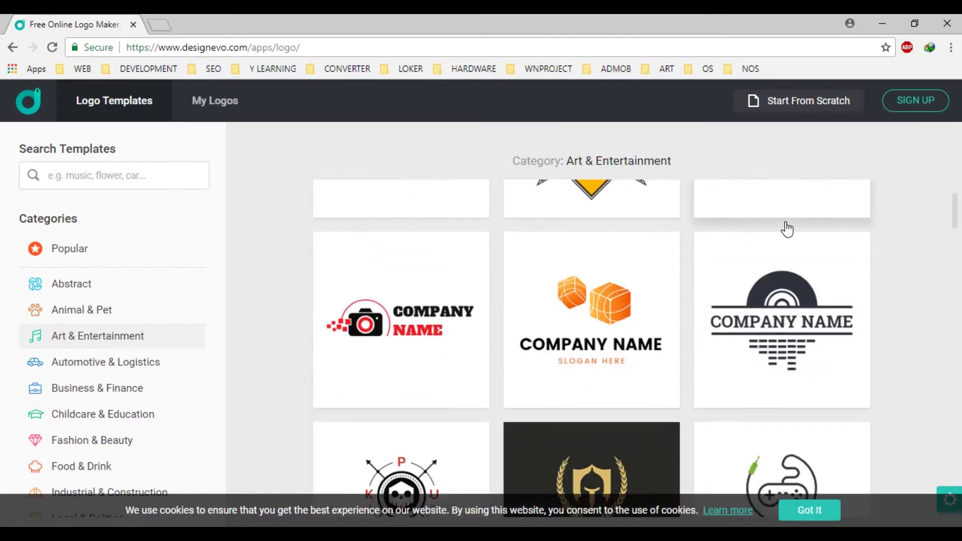
{"action": "scroll", "coordinate": [788, 230], "scroll_direction": "down", "scroll_amount": 5}
{"action": "scroll", "coordinate": [787, 229], "scroll_direction": "down", "scroll_amount": 9}
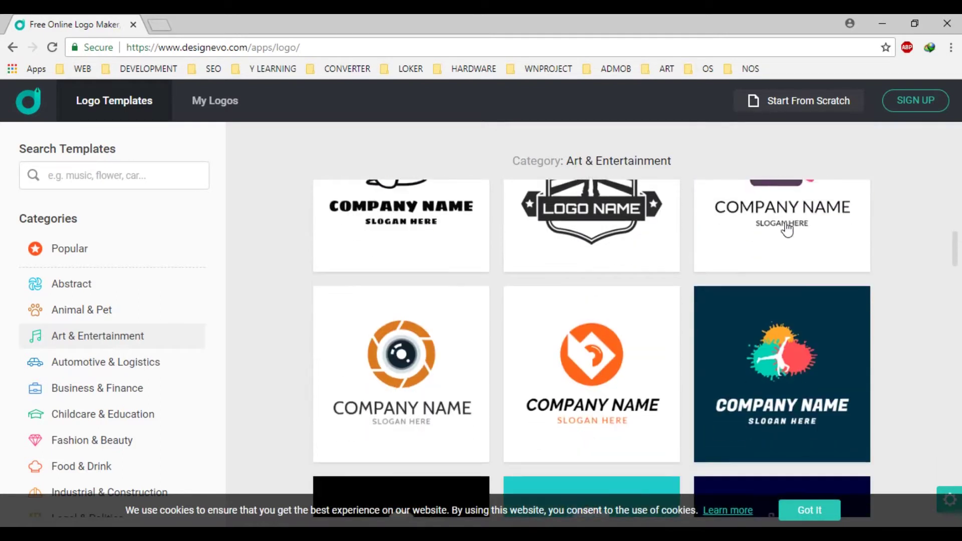
{"action": "scroll", "coordinate": [787, 229], "scroll_direction": "down", "scroll_amount": 3}
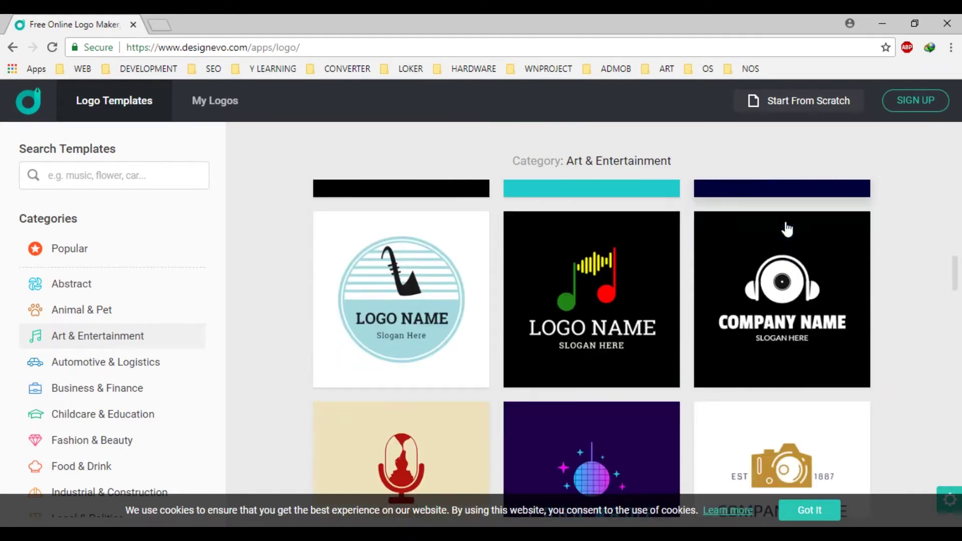
{"action": "scroll", "coordinate": [788, 229], "scroll_direction": "down", "scroll_amount": 6}
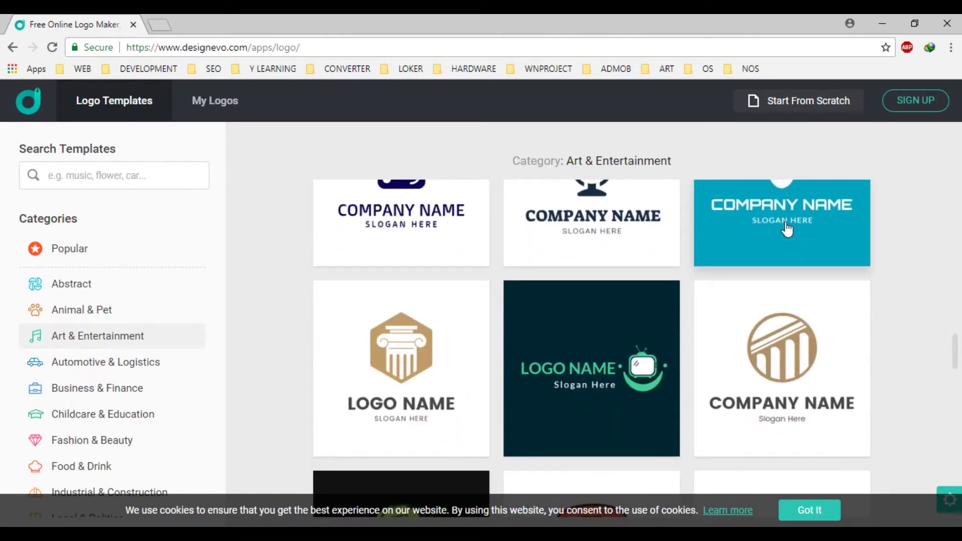
{"action": "scroll", "coordinate": [787, 229], "scroll_direction": "down", "scroll_amount": 3}
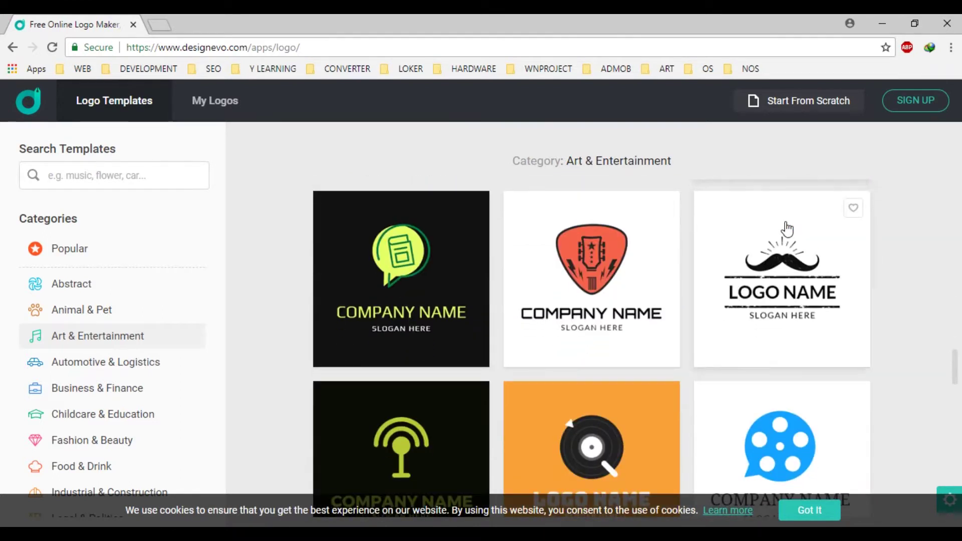
{"action": "scroll", "coordinate": [787, 229], "scroll_direction": "down", "scroll_amount": 2}
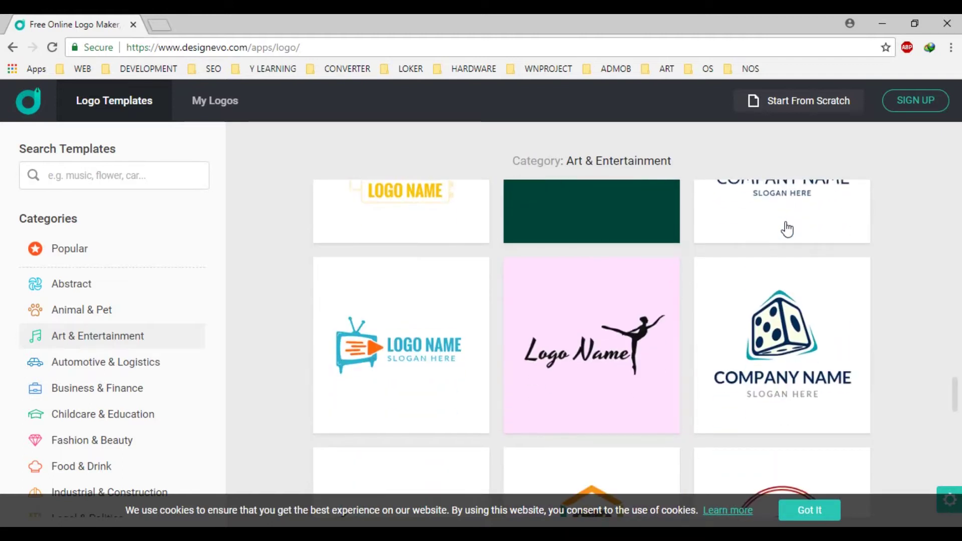
{"action": "scroll", "coordinate": [787, 229], "scroll_direction": "down", "scroll_amount": 4}
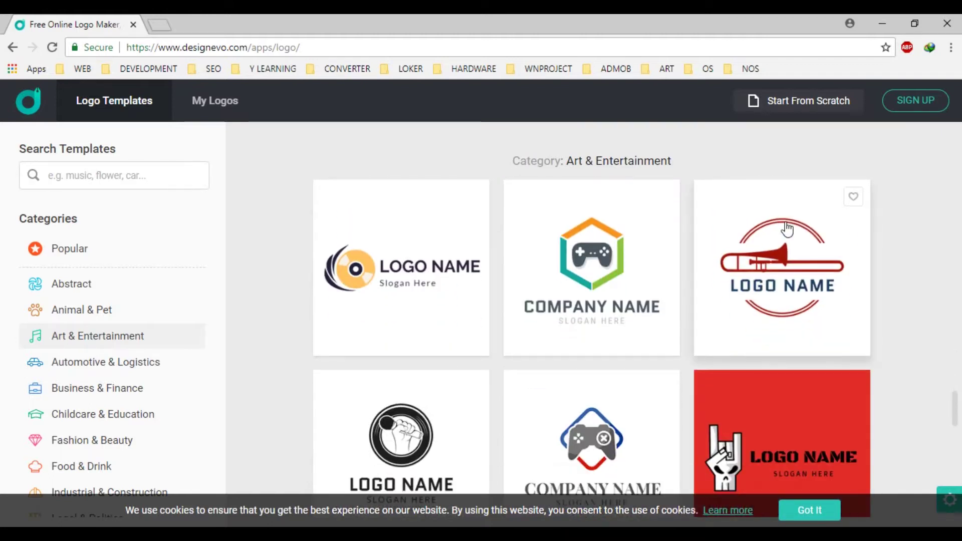
{"action": "scroll", "coordinate": [787, 229], "scroll_direction": "down", "scroll_amount": 2}
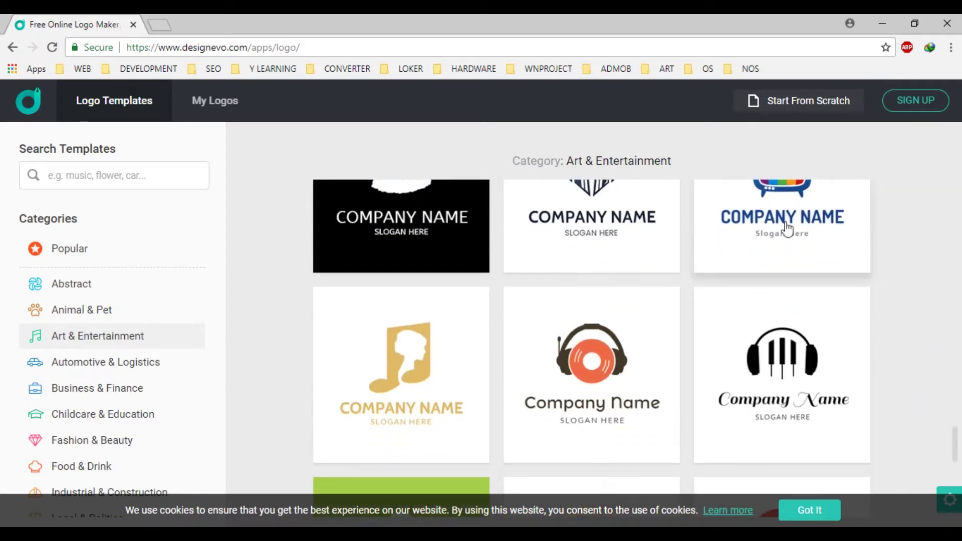
{"action": "scroll", "coordinate": [788, 229], "scroll_direction": "down", "scroll_amount": 3}
{"action": "scroll", "coordinate": [745, 308], "scroll_direction": "down", "scroll_amount": 11}
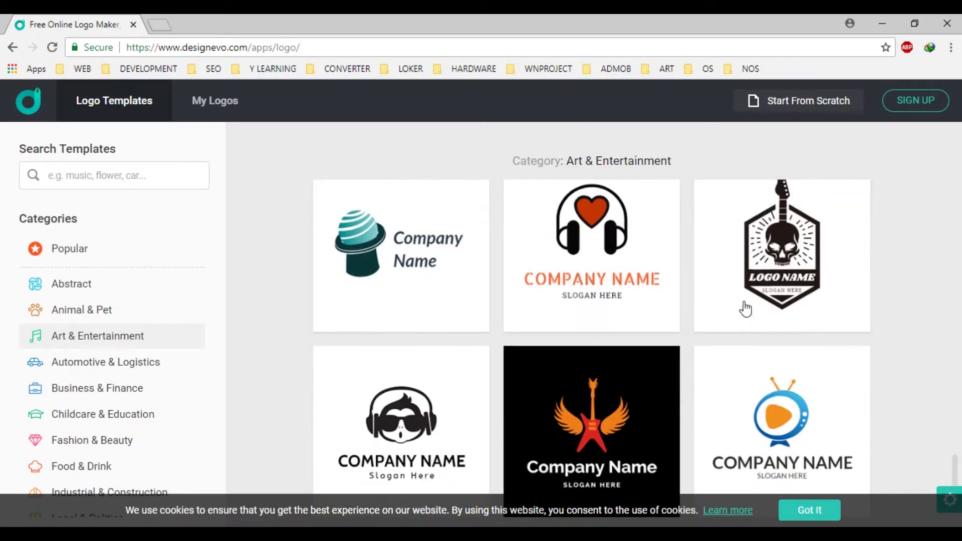
{"action": "scroll", "coordinate": [746, 308], "scroll_direction": "down", "scroll_amount": 6}
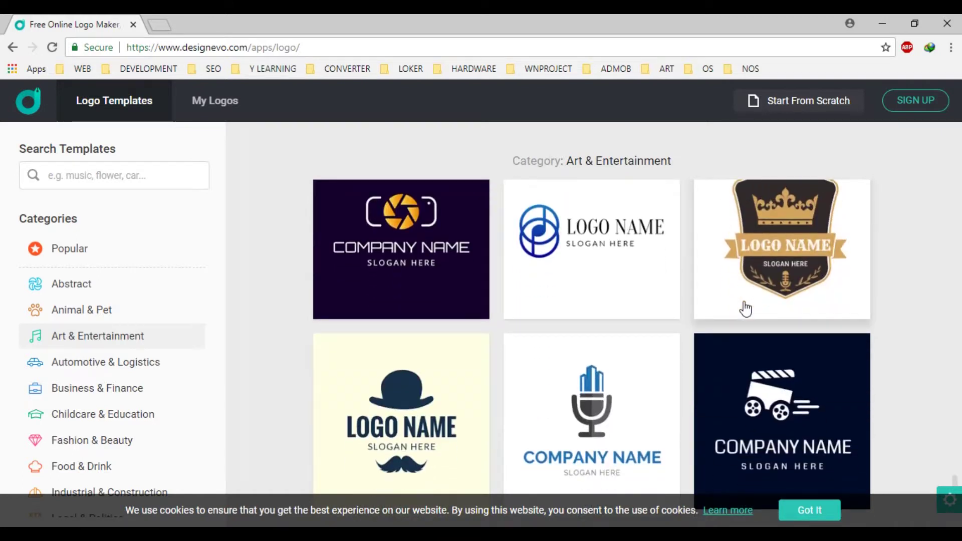
{"action": "scroll", "coordinate": [745, 308], "scroll_direction": "down", "scroll_amount": 3}
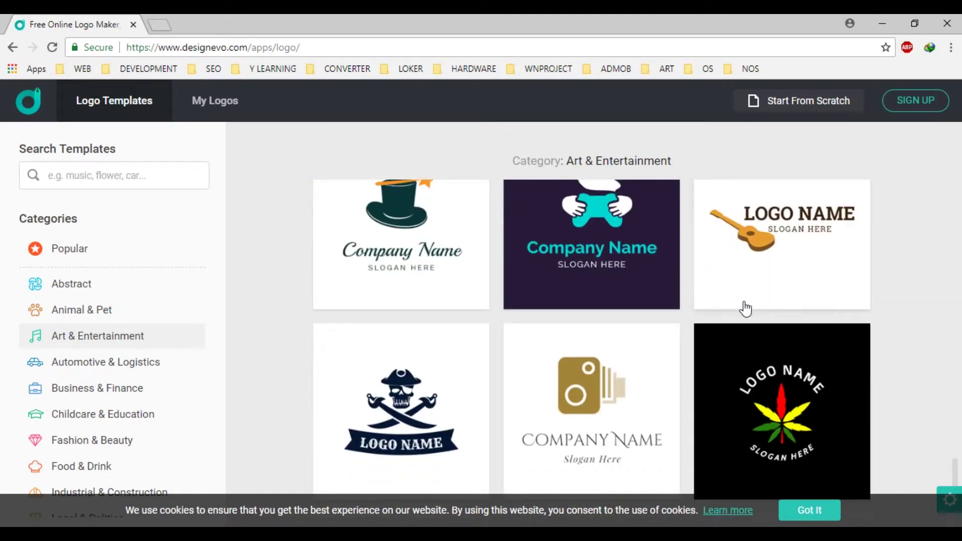
Choose the template with the orange video camera inside a four-colour circle from the upper Art & Entertainment rows
{"action": "left_click_drag", "start_coordinate": [953, 468], "coordinate": [952, 203]}
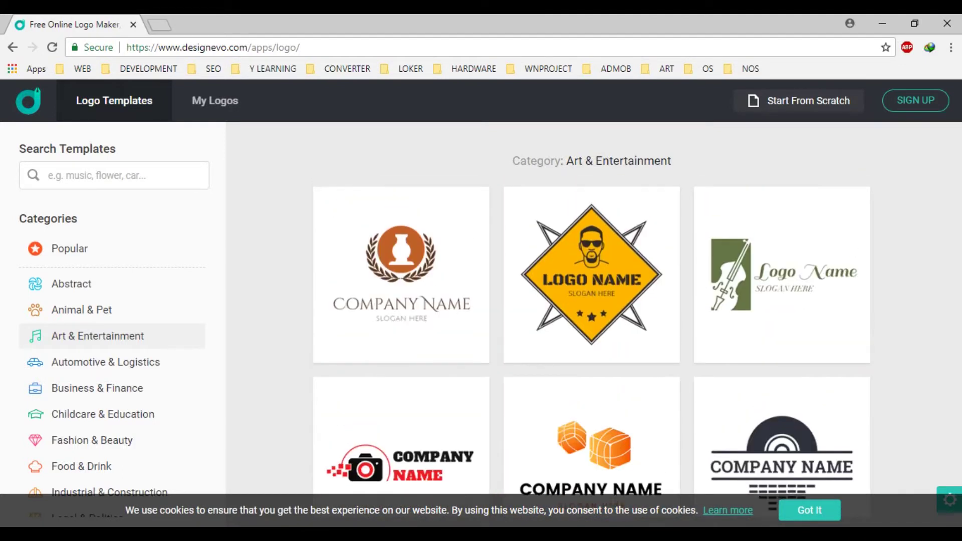
{"action": "scroll", "coordinate": [869, 241], "scroll_direction": "down", "scroll_amount": 8}
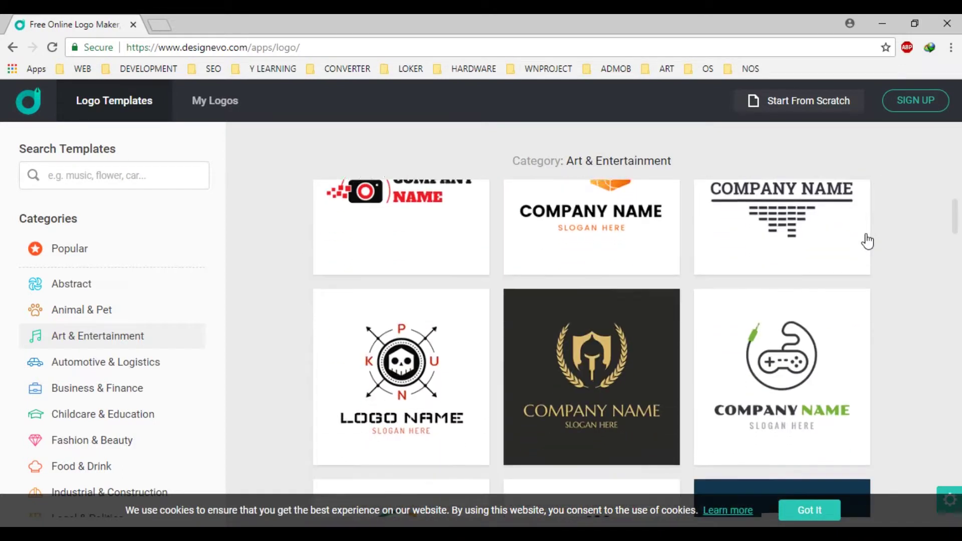
{"action": "scroll", "coordinate": [868, 242], "scroll_direction": "down", "scroll_amount": 4}
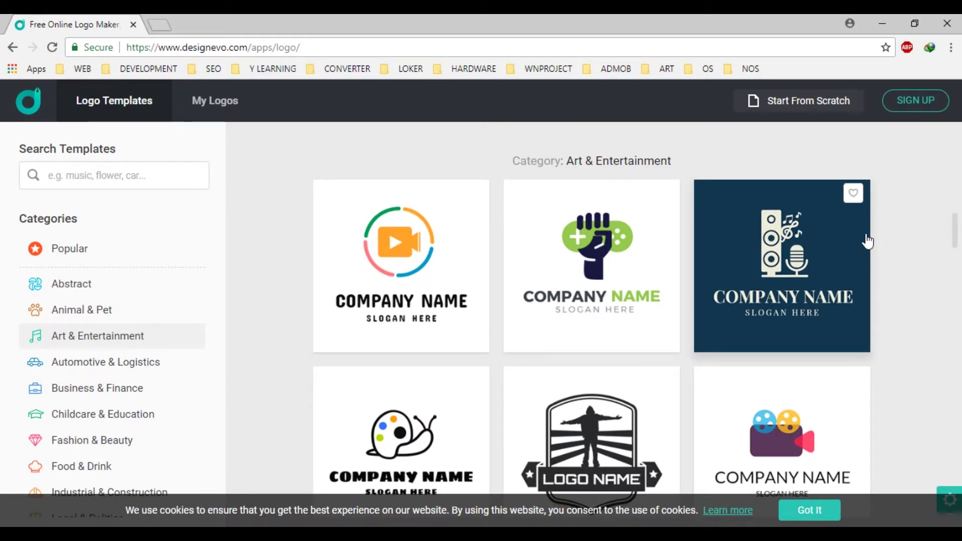
{"action": "scroll", "coordinate": [673, 308], "scroll_direction": "down", "scroll_amount": 2}
{"action": "scroll", "coordinate": [700, 307], "scroll_direction": "up", "scroll_amount": 2}
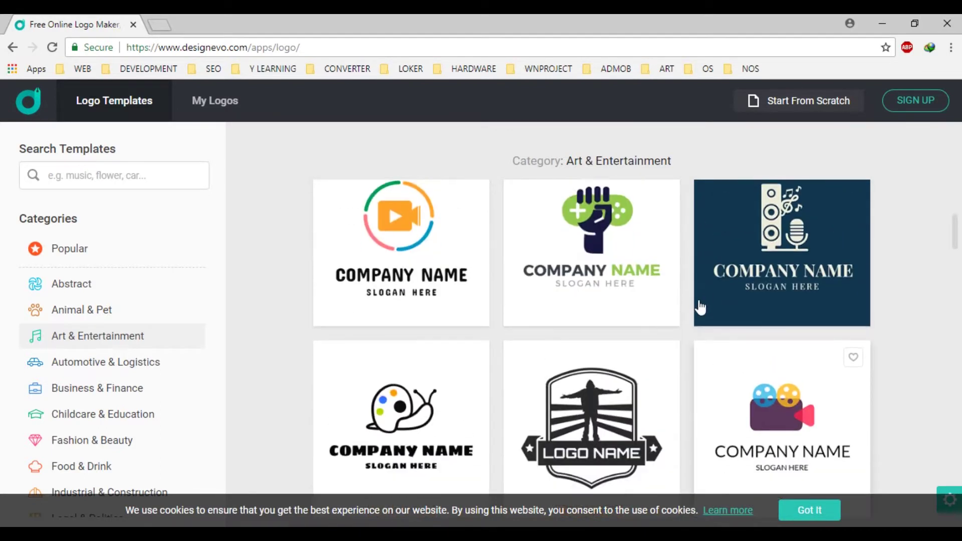
{"action": "scroll", "coordinate": [699, 307], "scroll_direction": "down", "scroll_amount": 4}
{"action": "scroll", "coordinate": [526, 318], "scroll_direction": "up", "scroll_amount": 4}
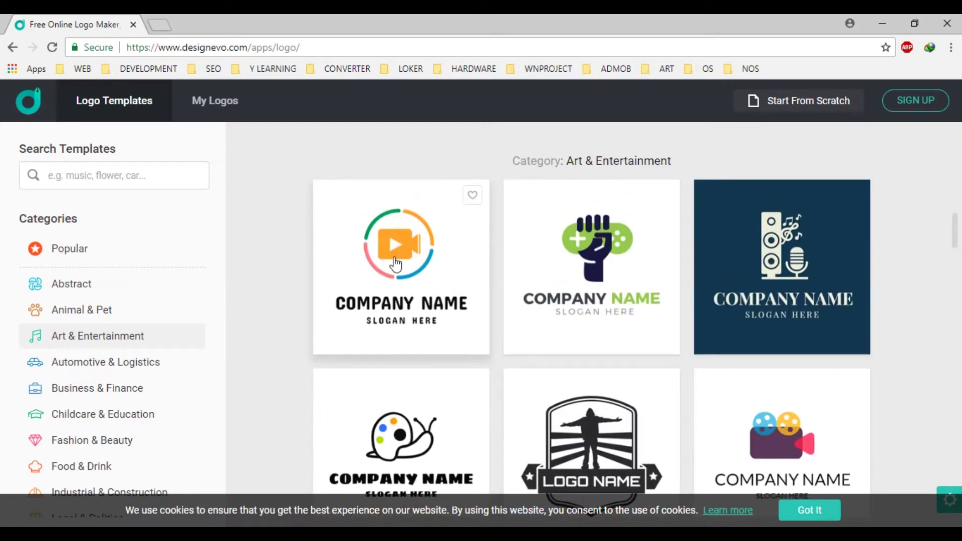
{"action": "left_click", "coordinate": [394, 257]}
Enter "Noos Inc" as the logo name and "IT Solutions" as the slogan, and start editing the logo
{"action": "left_click", "coordinate": [405, 271]}
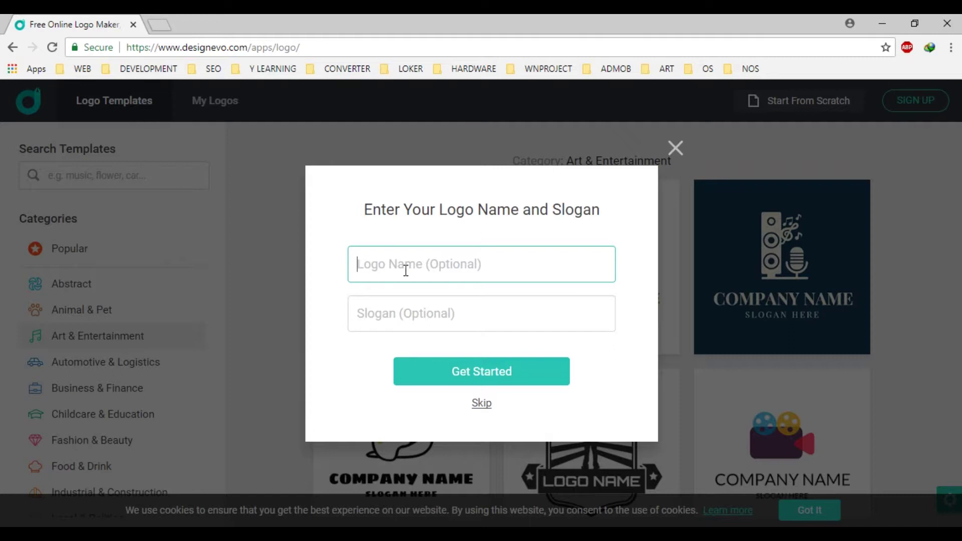
{"action": "type", "text": "Noos Inc"}
{"action": "key", "text": "Tab"}
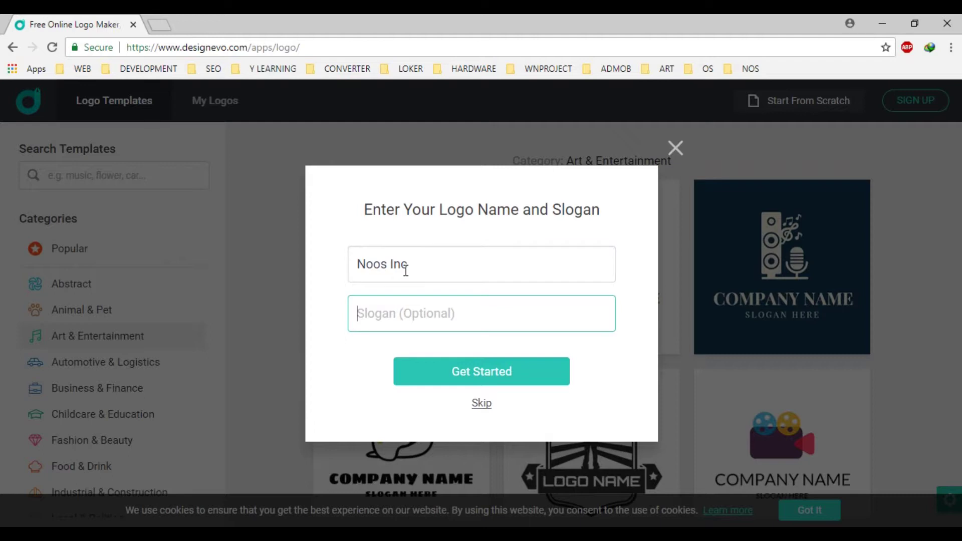
{"action": "type", "text": "IT S"}
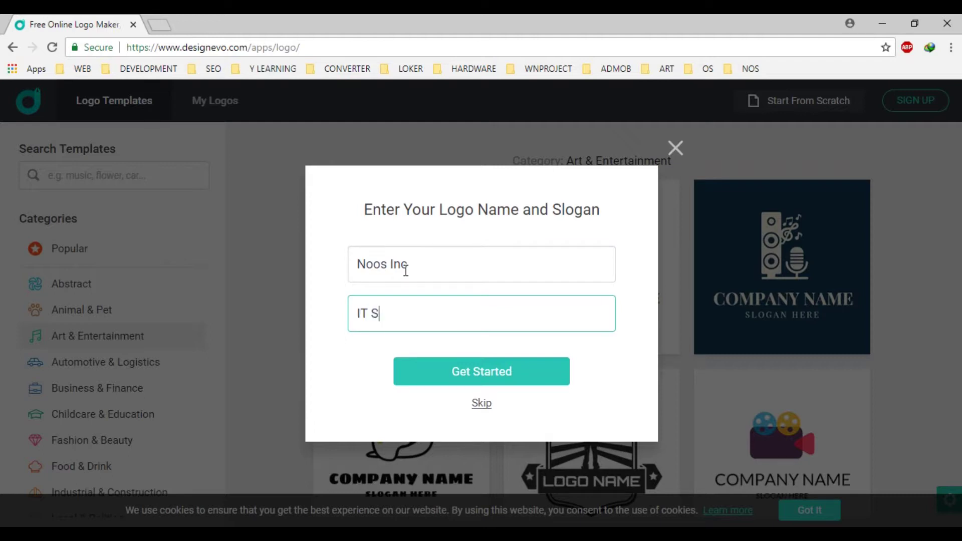
{"action": "type", "text": "olutions"}
{"action": "key", "text": "Tab"}
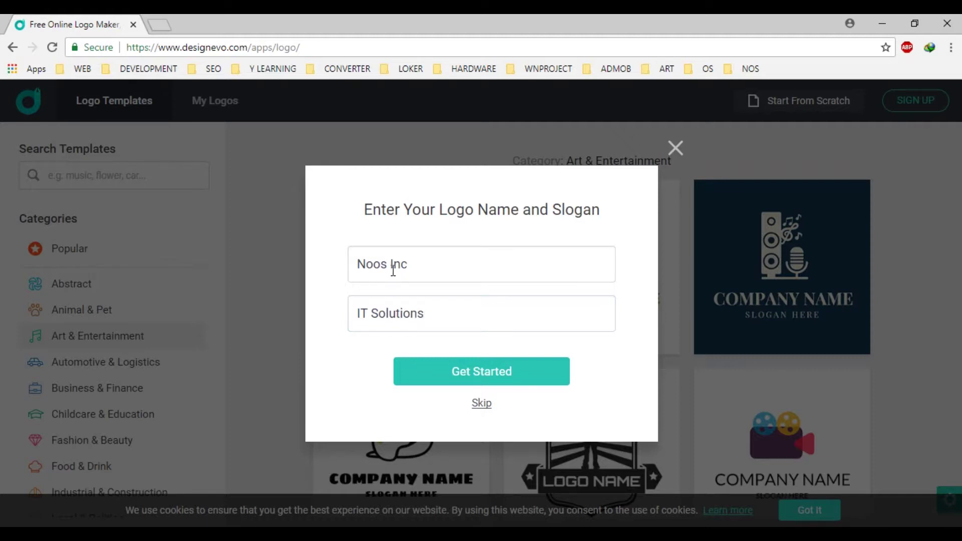
{"action": "left_click", "coordinate": [442, 380]}
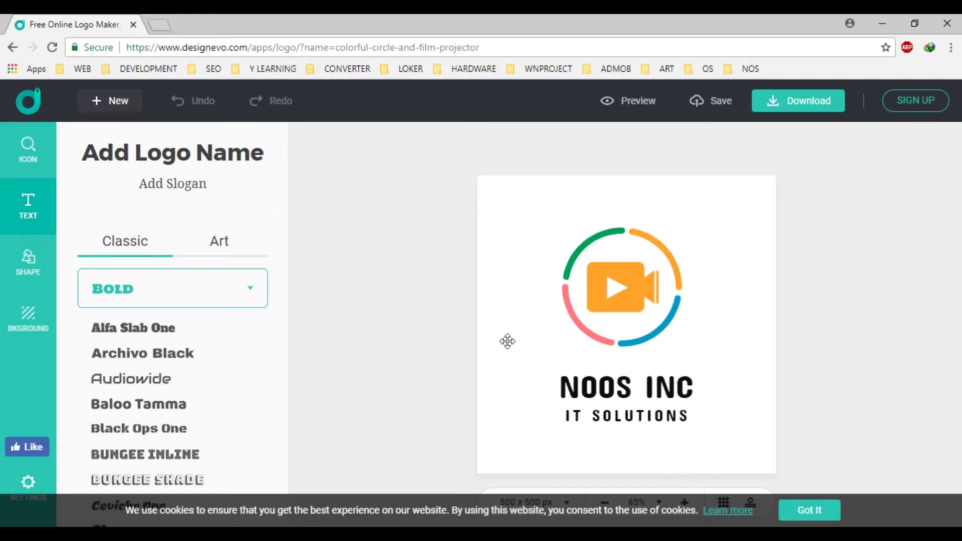
Search the icons for "glasses" and add the first tilted pair, placing it just outside the circle's lower-right edge
{"action": "left_click", "coordinate": [42, 161]}
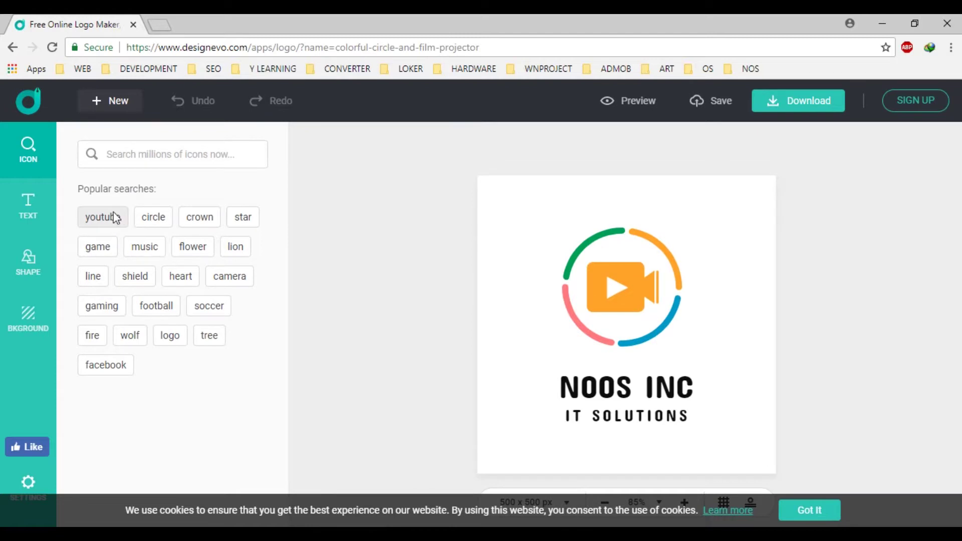
{"action": "left_click", "coordinate": [162, 154]}
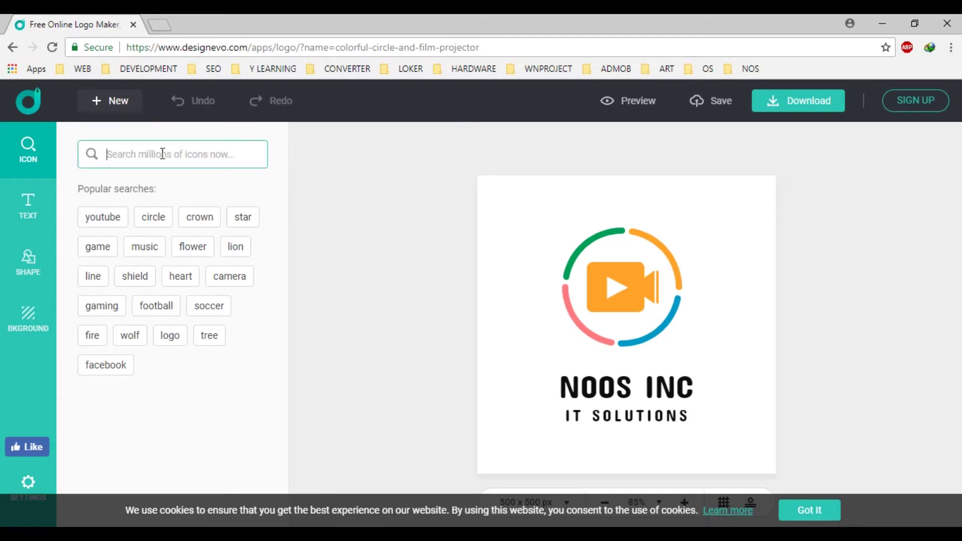
{"action": "type", "text": "glass"}
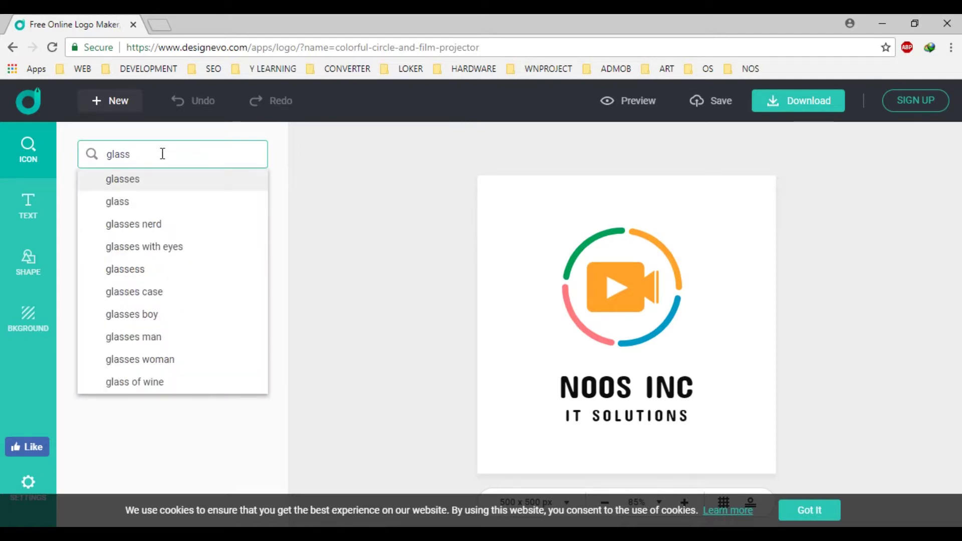
{"action": "left_click", "coordinate": [161, 179]}
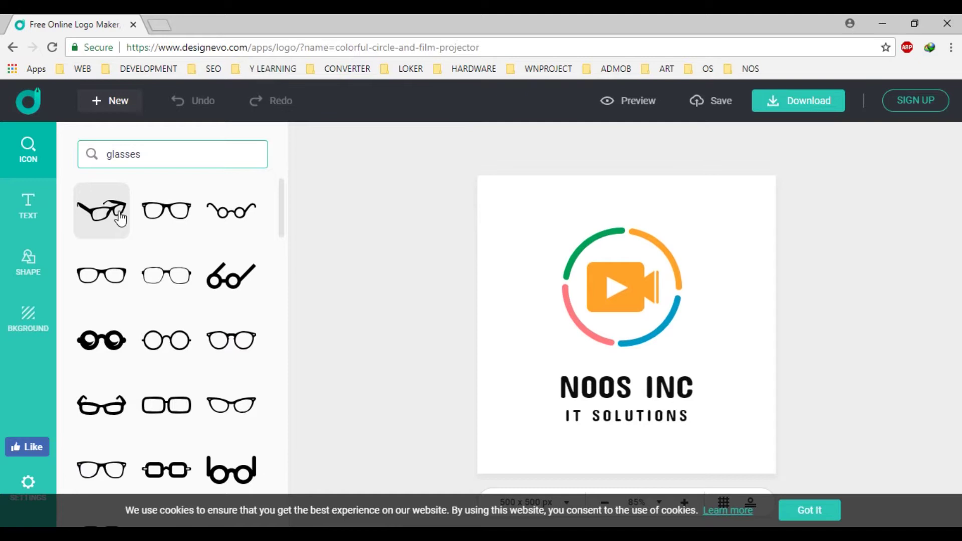
{"action": "left_click", "coordinate": [120, 216]}
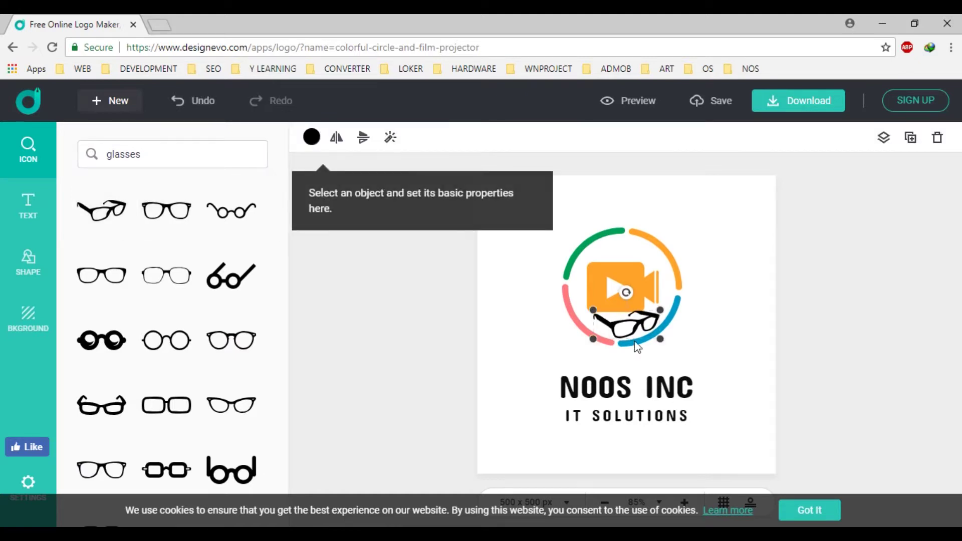
{"action": "left_click_drag", "start_coordinate": [626, 322], "coordinate": [696, 346]}
{"action": "left_click", "coordinate": [736, 289]}
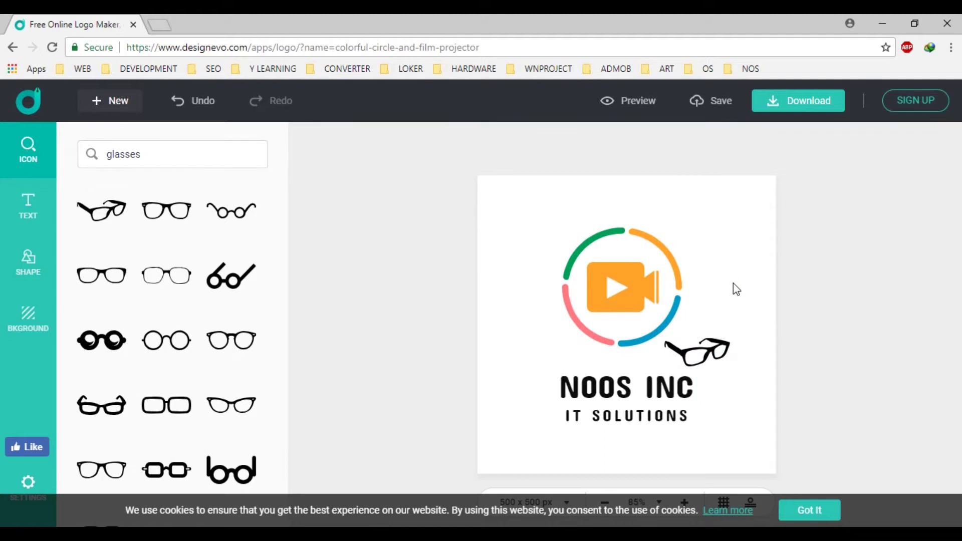
Try the Audiowide font on the NOOS INC text, settling on Bungee Shade
{"action": "left_click", "coordinate": [28, 206]}
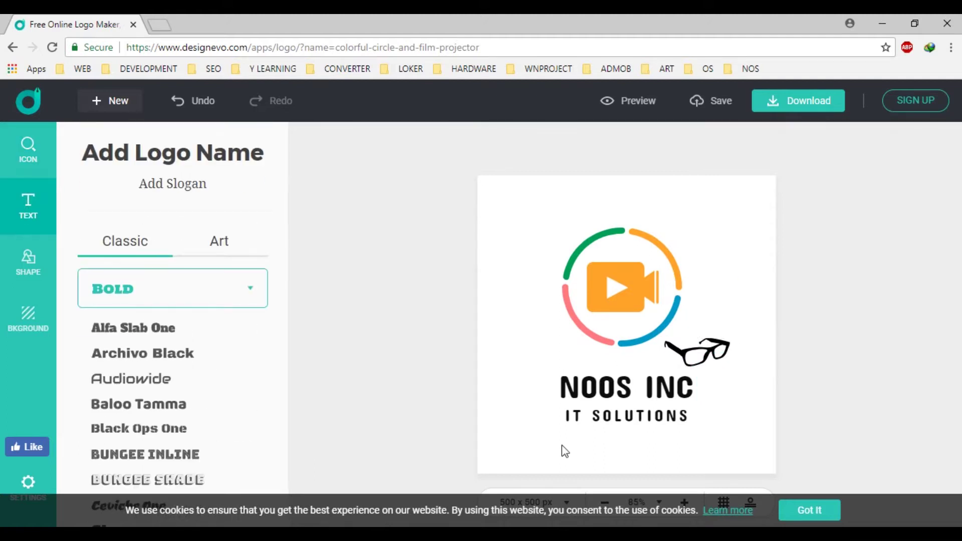
{"action": "left_click", "coordinate": [598, 390]}
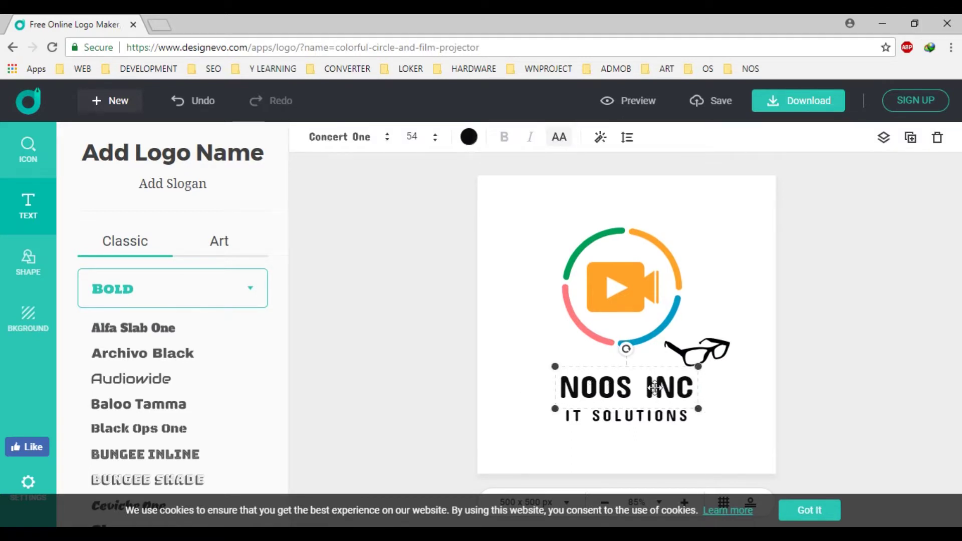
{"action": "left_click", "coordinate": [623, 386]}
{"action": "left_click", "coordinate": [163, 390]}
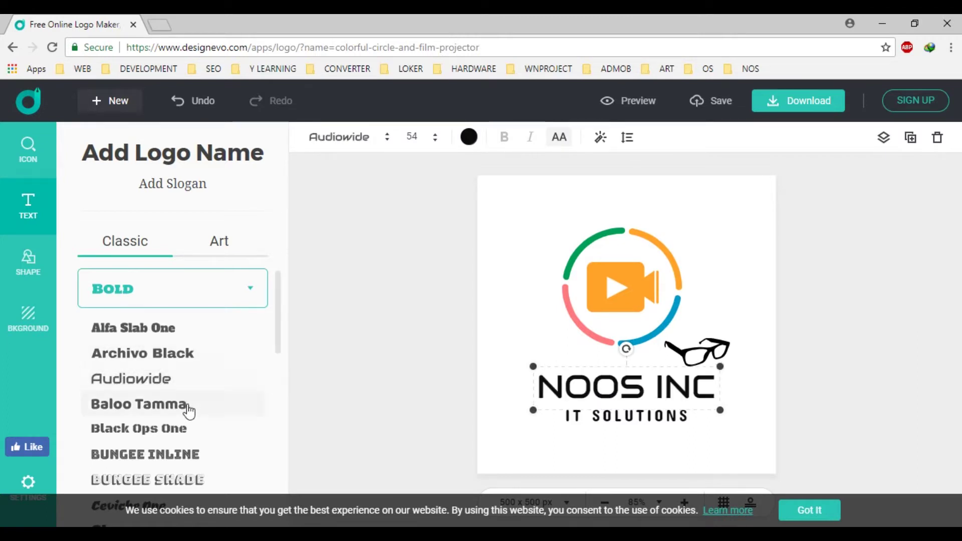
{"action": "scroll", "coordinate": [189, 412], "scroll_direction": "down", "scroll_amount": 3}
{"action": "left_click", "coordinate": [179, 368]}
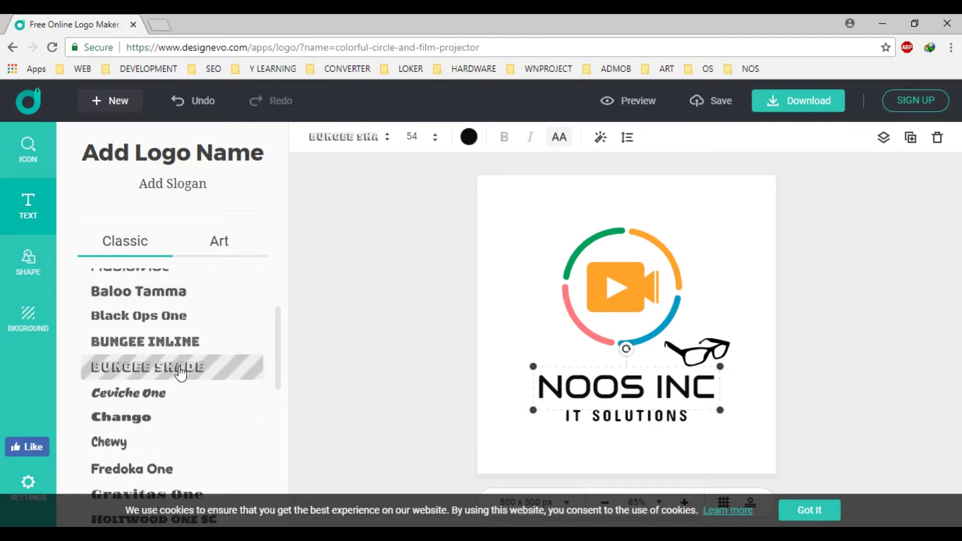
Move the NOOS INC text and slogan up closer beneath the circle, and shift the glasses up and right, clear of the name
{"action": "left_click_drag", "start_coordinate": [622, 408], "coordinate": [622, 364]}
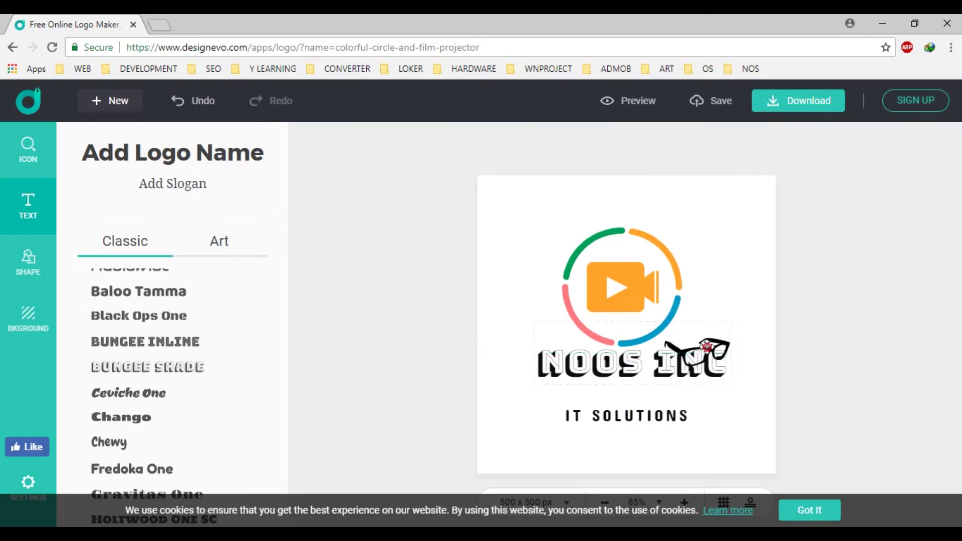
{"action": "left_click", "coordinate": [754, 311]}
{"action": "left_click_drag", "start_coordinate": [716, 351], "coordinate": [735, 328]}
{"action": "left_click", "coordinate": [738, 277]}
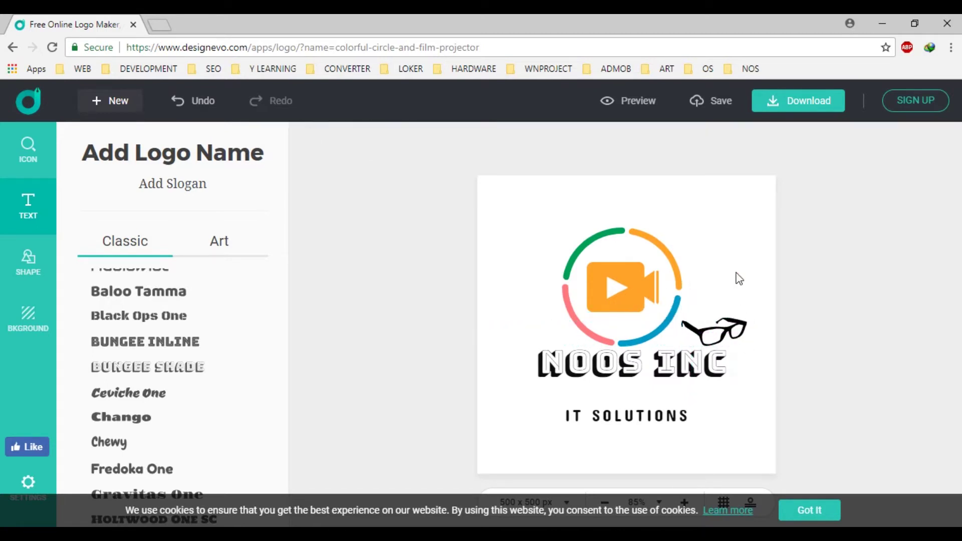
{"action": "left_click_drag", "start_coordinate": [651, 408], "coordinate": [658, 389]}
{"action": "left_click", "coordinate": [737, 395]}
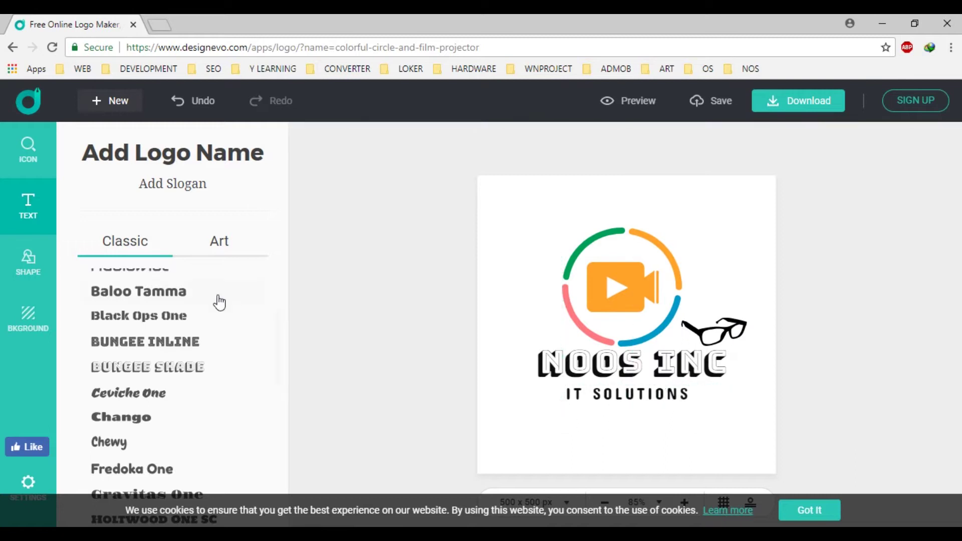
Try a scalloped ring badge shape at the colored circle's upper-left side and delete it
{"action": "left_click", "coordinate": [35, 276]}
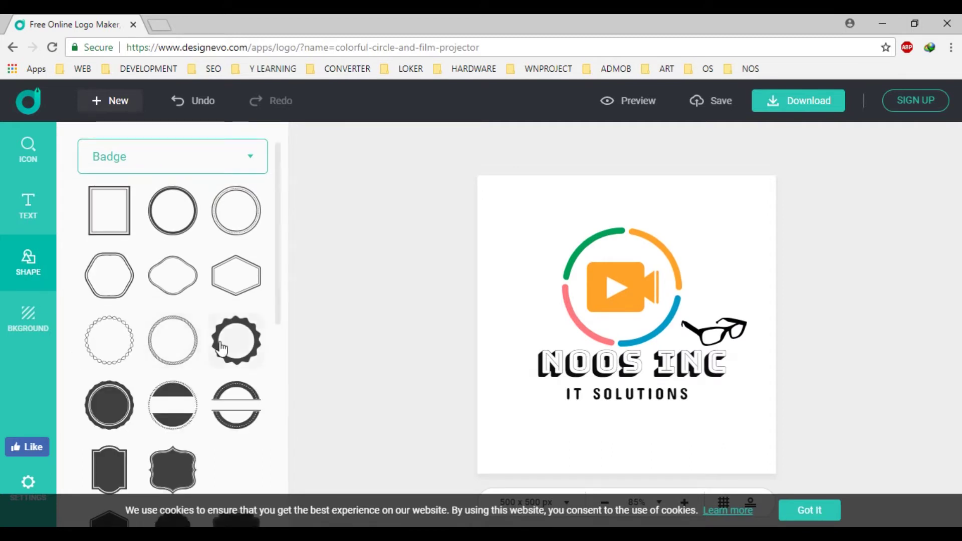
{"action": "left_click", "coordinate": [222, 348]}
{"action": "left_click_drag", "start_coordinate": [604, 320], "coordinate": [509, 260]}
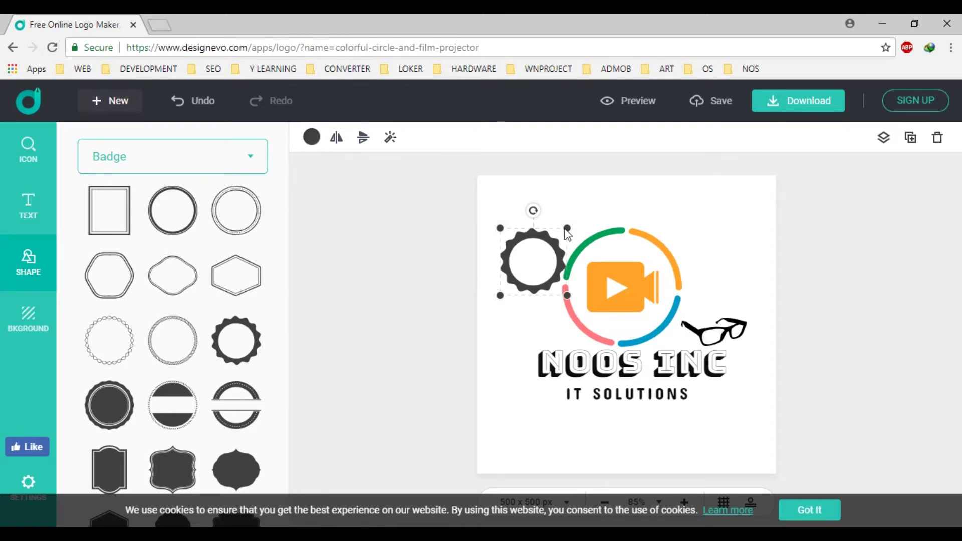
{"action": "left_click", "coordinate": [936, 138]}
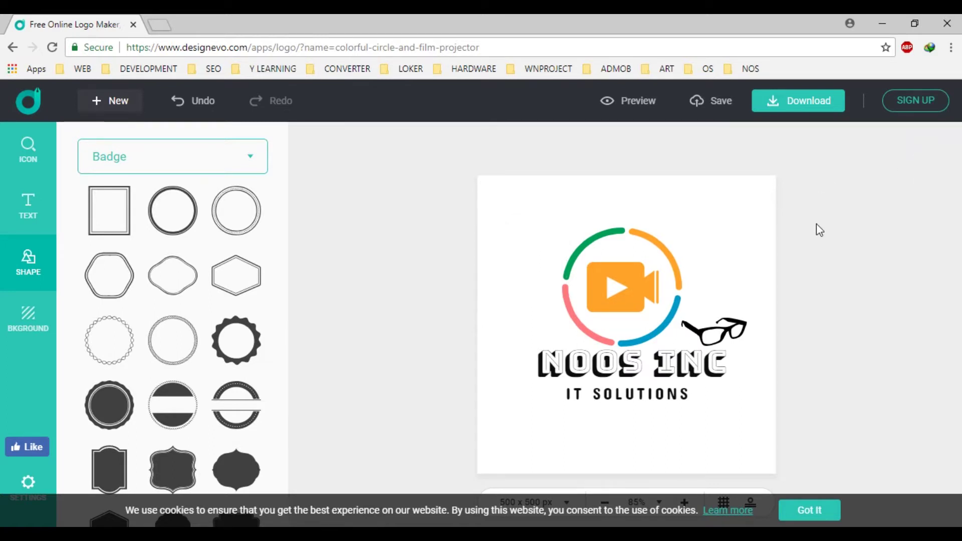
Delete the glasses icon beside the circle
{"action": "left_click", "coordinate": [742, 325]}
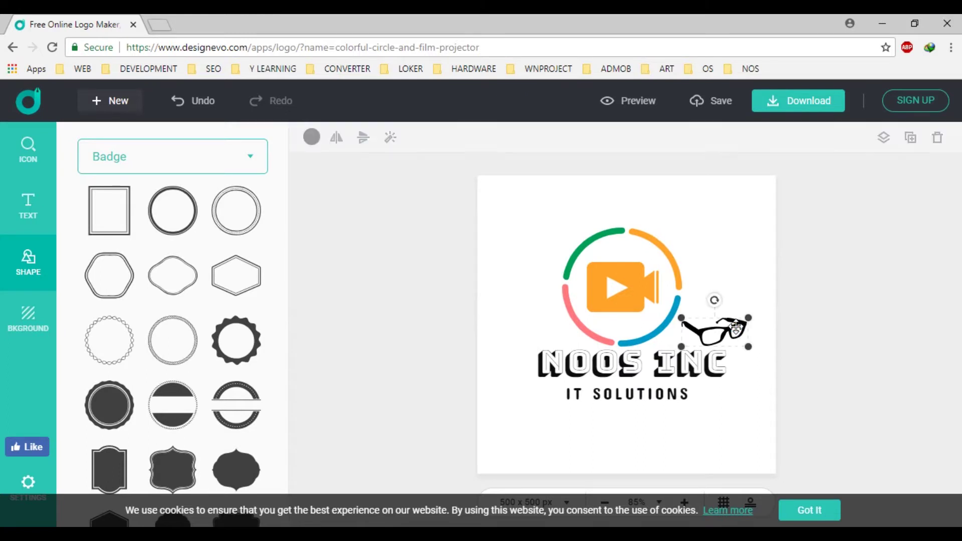
{"action": "left_click", "coordinate": [936, 140]}
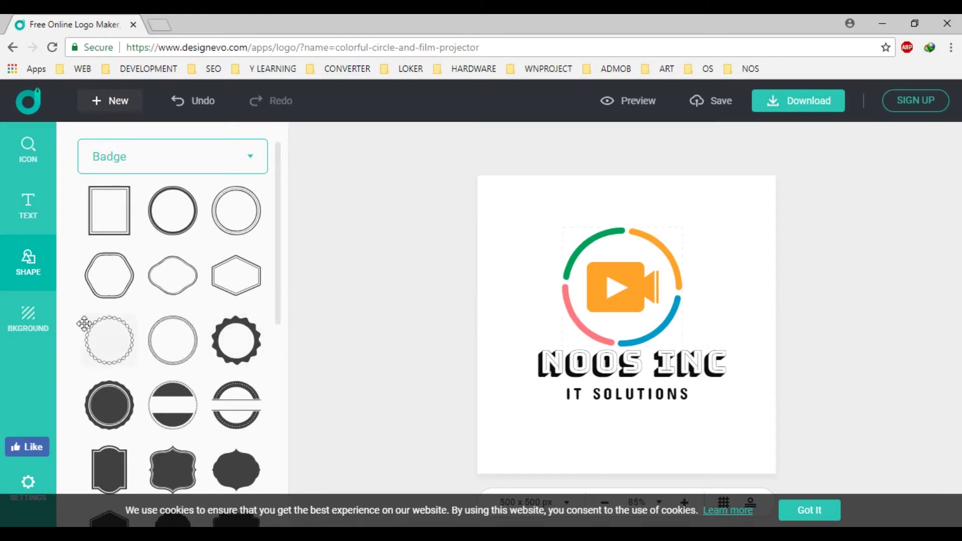
Examine the available background colors, shapes, icons and Art text styles without changing the logo
{"action": "left_click", "coordinate": [20, 329]}
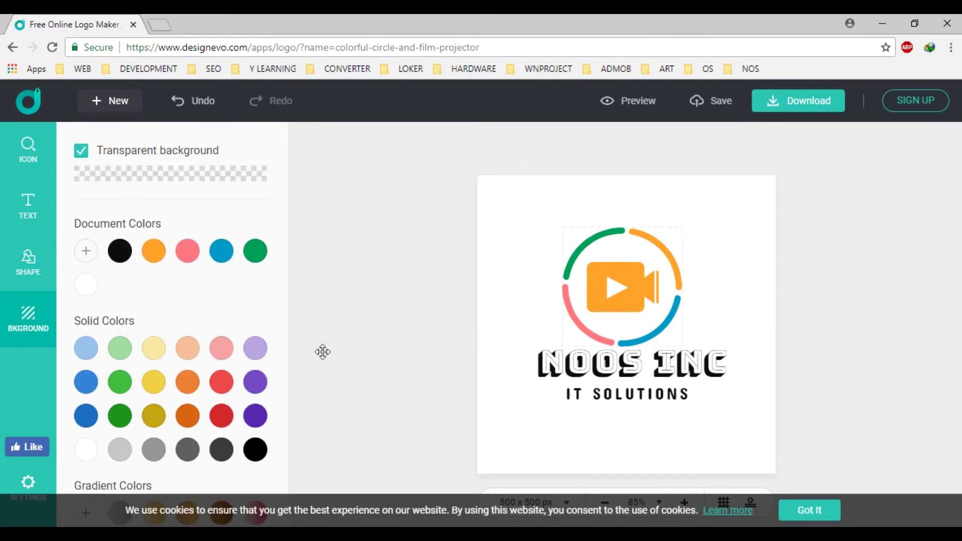
{"action": "scroll", "coordinate": [258, 382], "scroll_direction": "down", "scroll_amount": 2}
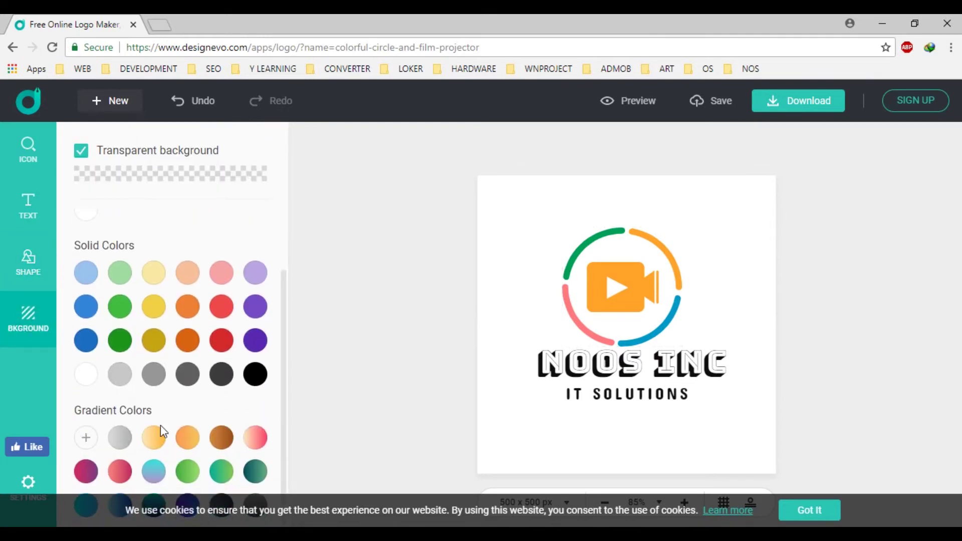
{"action": "scroll", "coordinate": [161, 425], "scroll_direction": "up", "scroll_amount": 2}
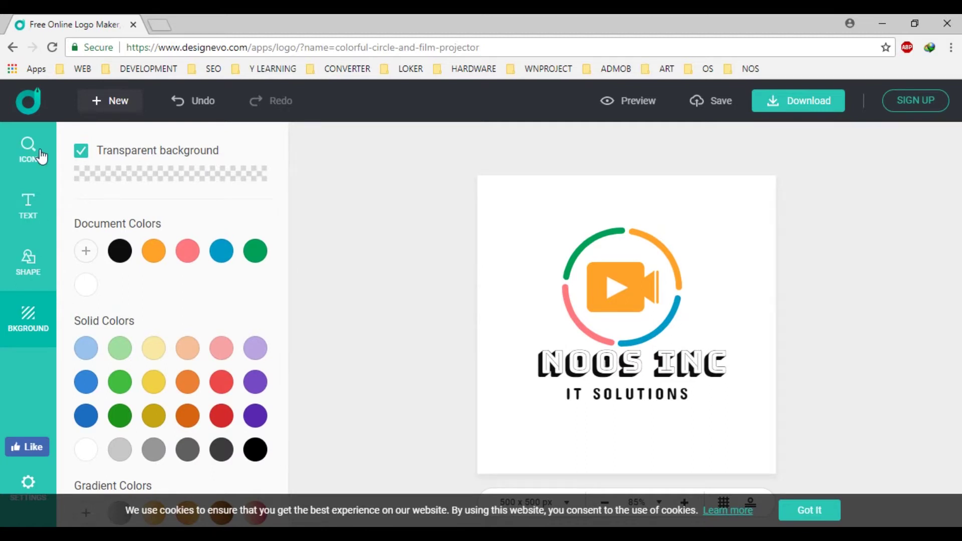
{"action": "left_click", "coordinate": [28, 260]}
{"action": "left_click", "coordinate": [30, 199]}
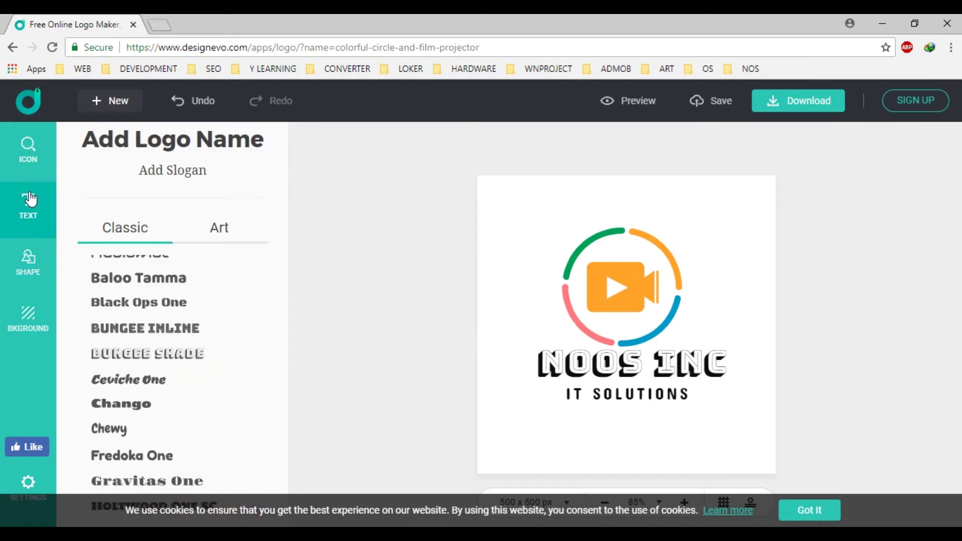
{"action": "left_click", "coordinate": [29, 148]}
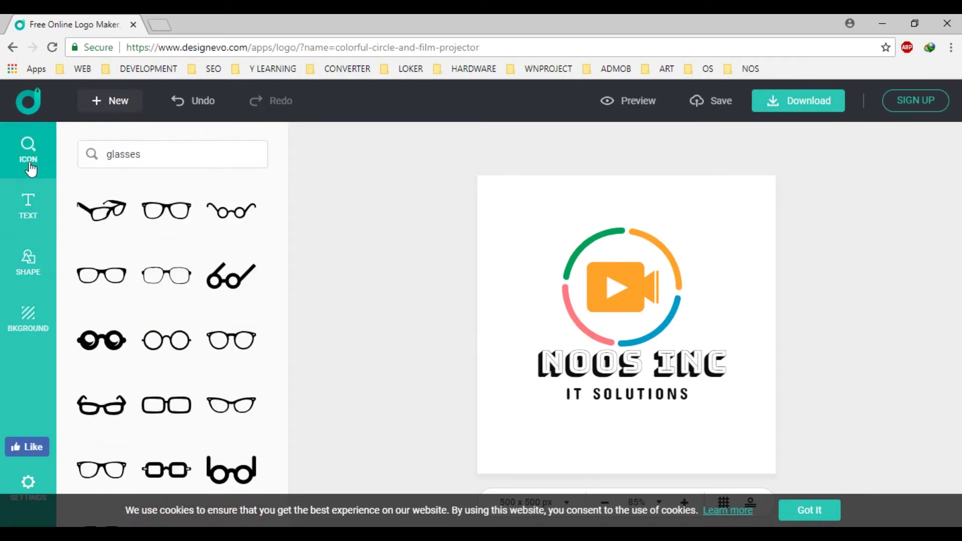
{"action": "left_click", "coordinate": [31, 211]}
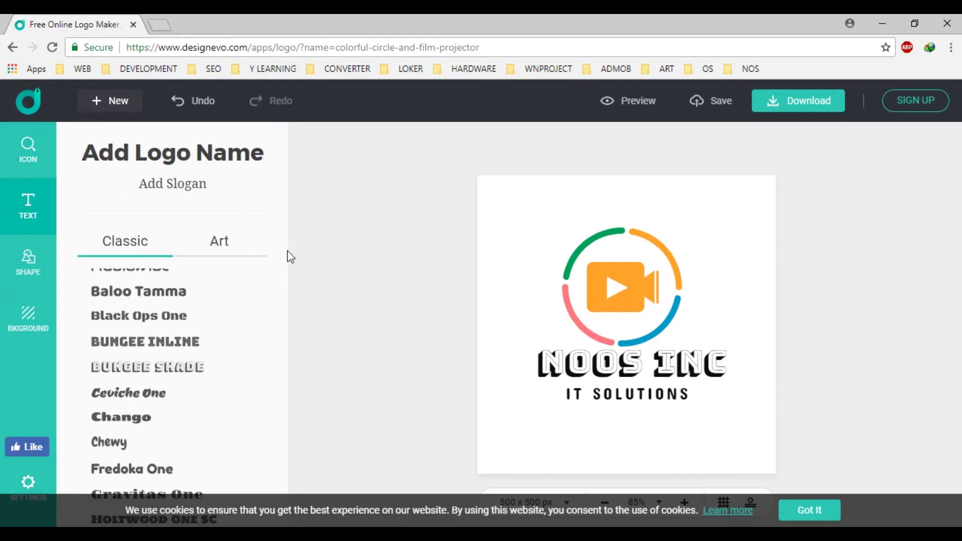
{"action": "left_click", "coordinate": [225, 250]}
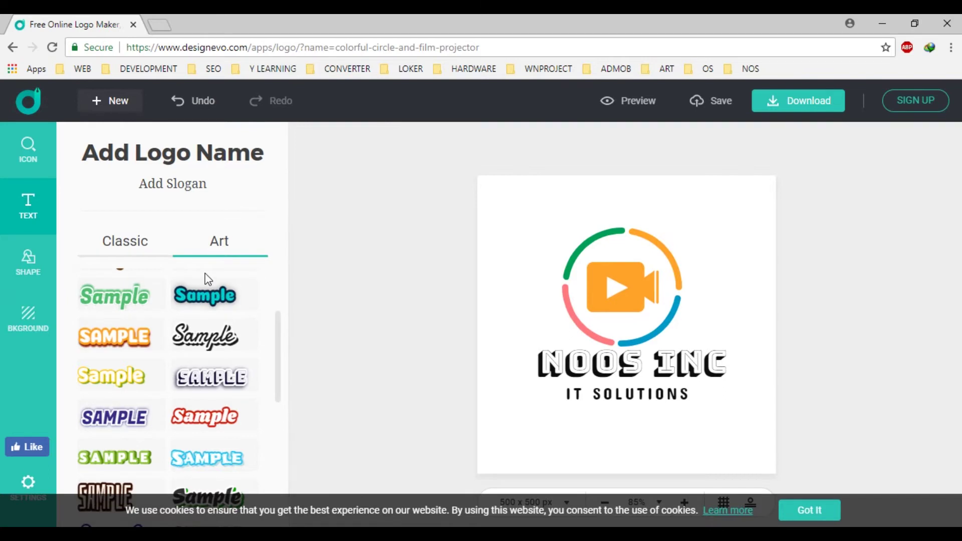
{"action": "scroll", "coordinate": [219, 352], "scroll_direction": "down", "scroll_amount": 10}
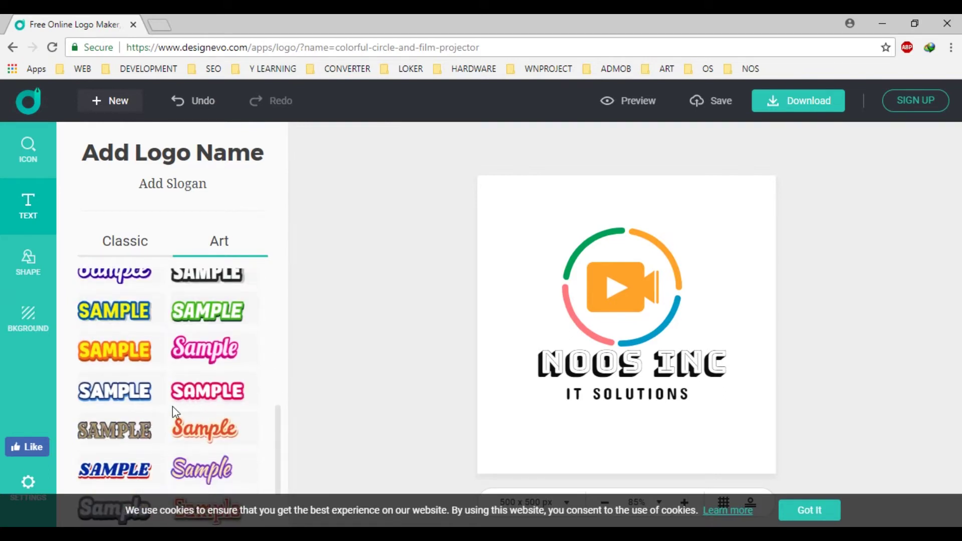
{"action": "scroll", "coordinate": [175, 423], "scroll_direction": "down", "scroll_amount": 2}
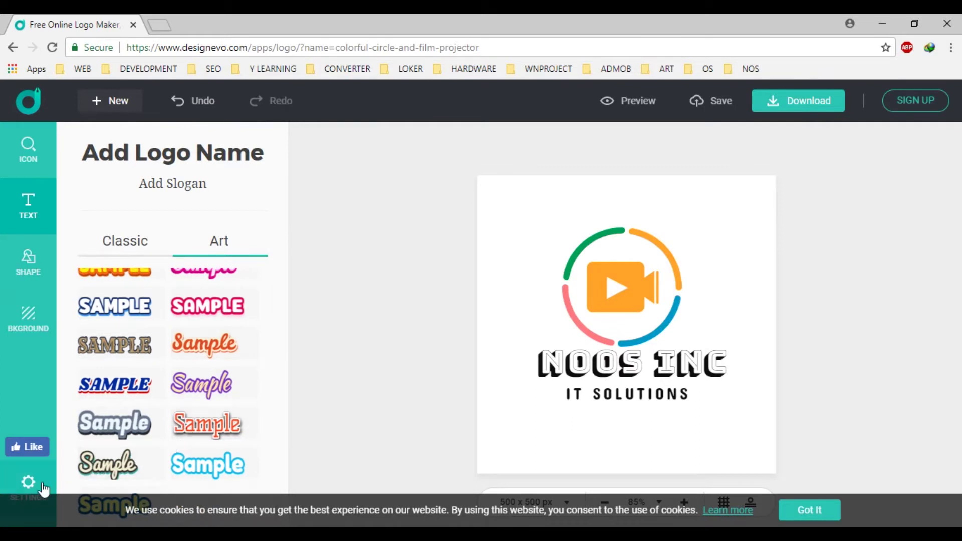
Try orange and pale yellow backgrounds for the logo, and restore the transparent background
{"action": "left_click", "coordinate": [25, 326]}
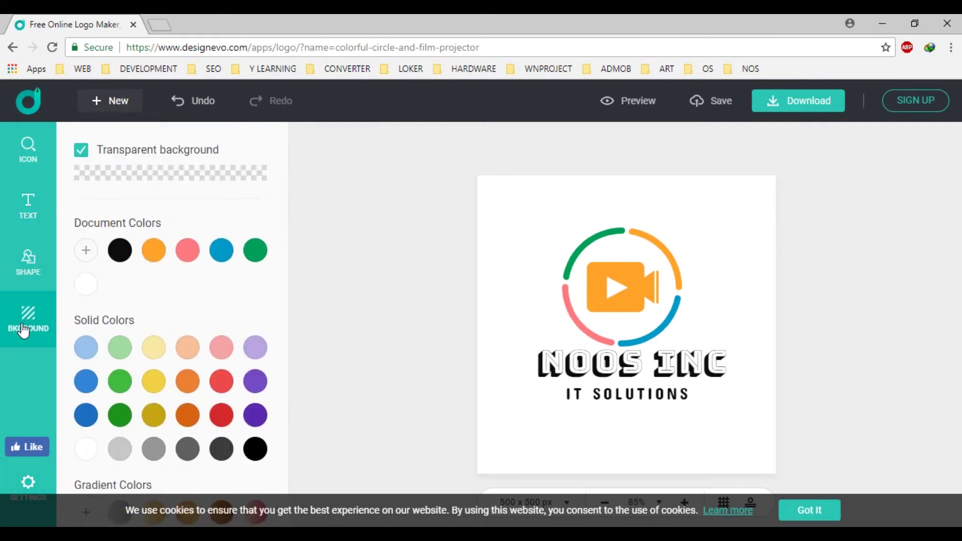
{"action": "left_click", "coordinate": [154, 258]}
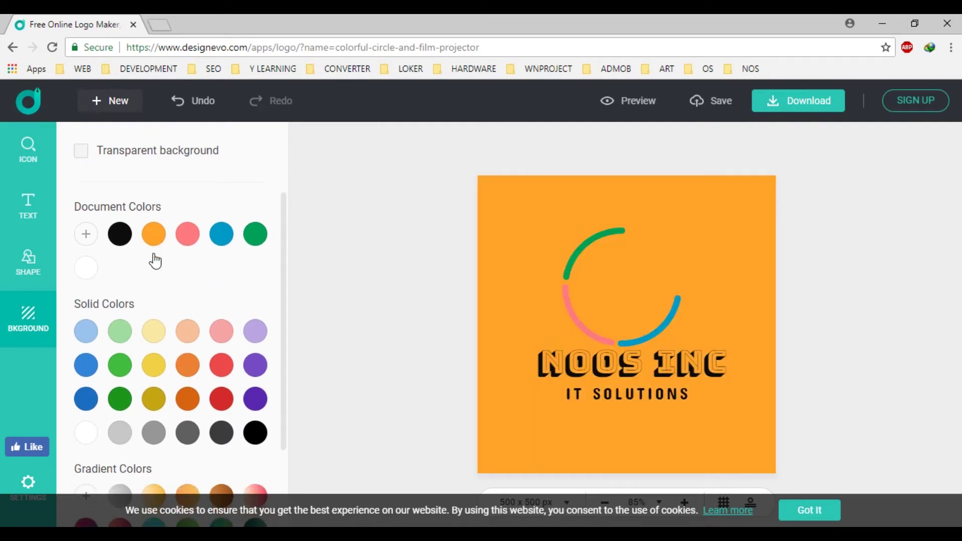
{"action": "left_click", "coordinate": [153, 334]}
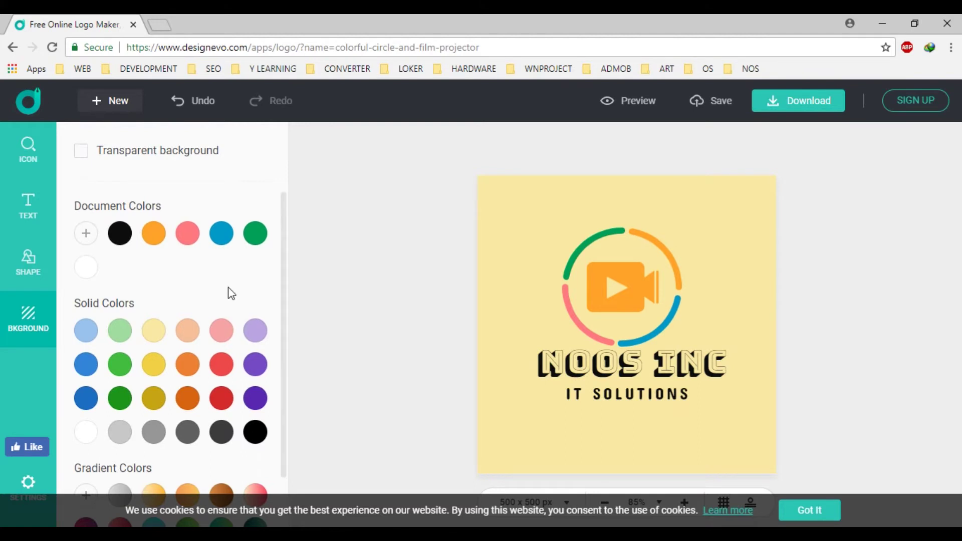
{"action": "left_click", "coordinate": [84, 151]}
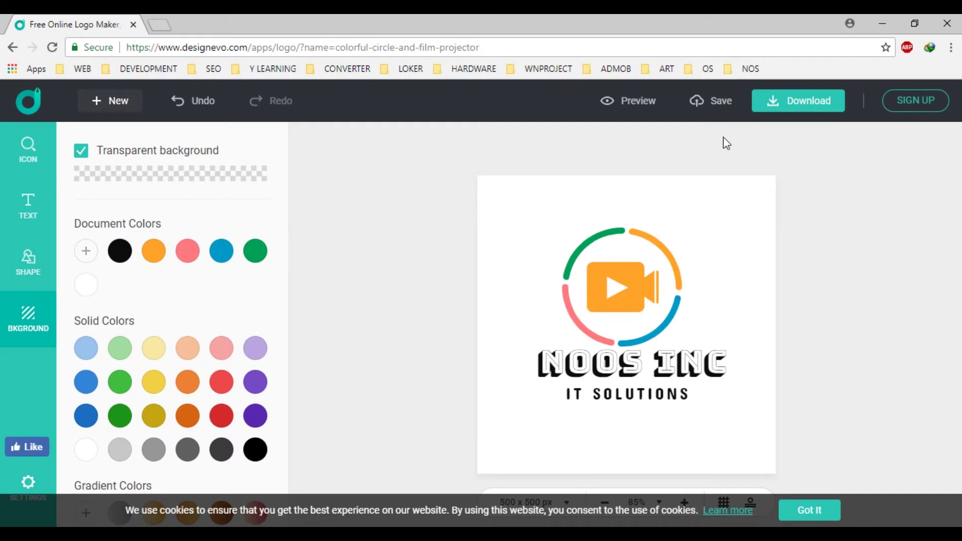
Open the logo's download plans and compare the prices and features of Free, Basic and Plus
{"action": "left_click", "coordinate": [808, 102]}
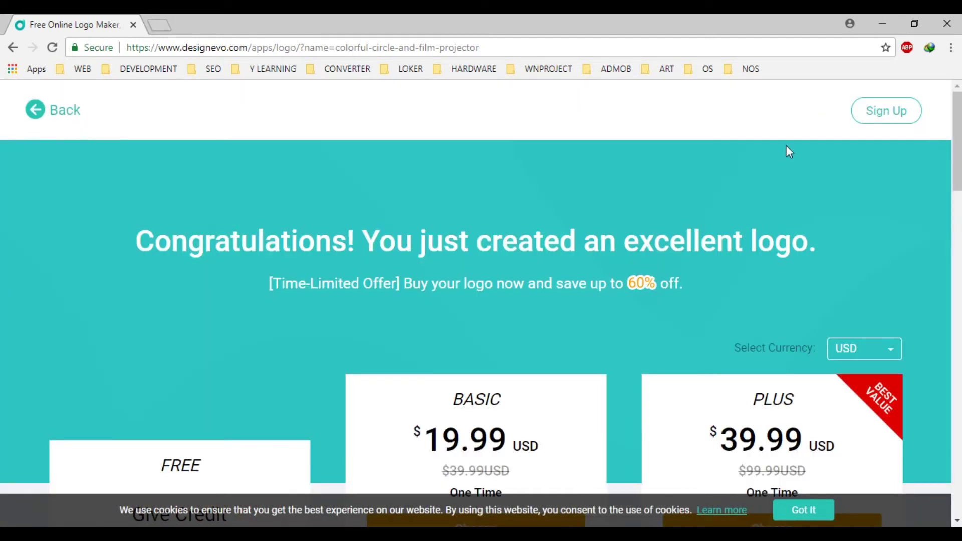
{"action": "scroll", "coordinate": [789, 151], "scroll_direction": "down", "scroll_amount": 7}
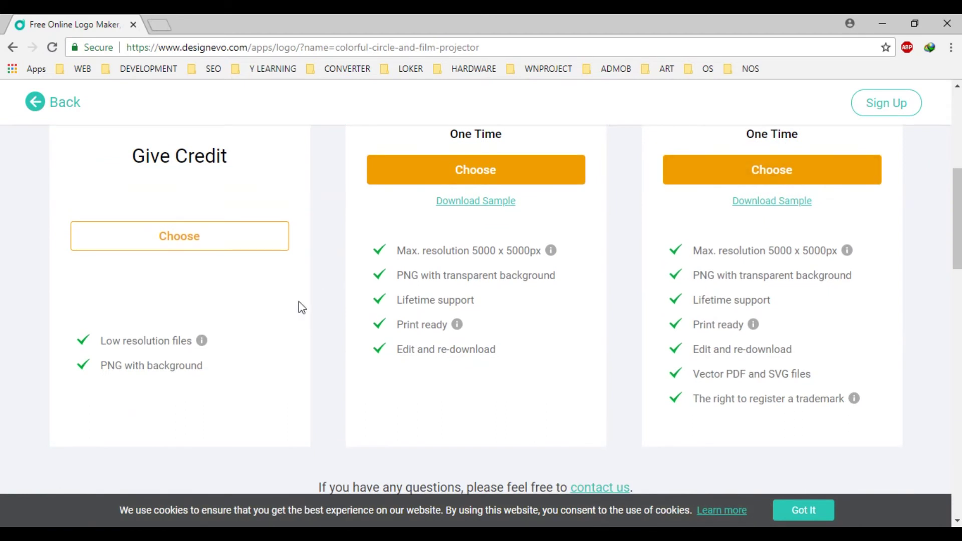
{"action": "scroll", "coordinate": [317, 336], "scroll_direction": "up", "scroll_amount": 3}
{"action": "scroll", "coordinate": [374, 316], "scroll_direction": "down", "scroll_amount": 3}
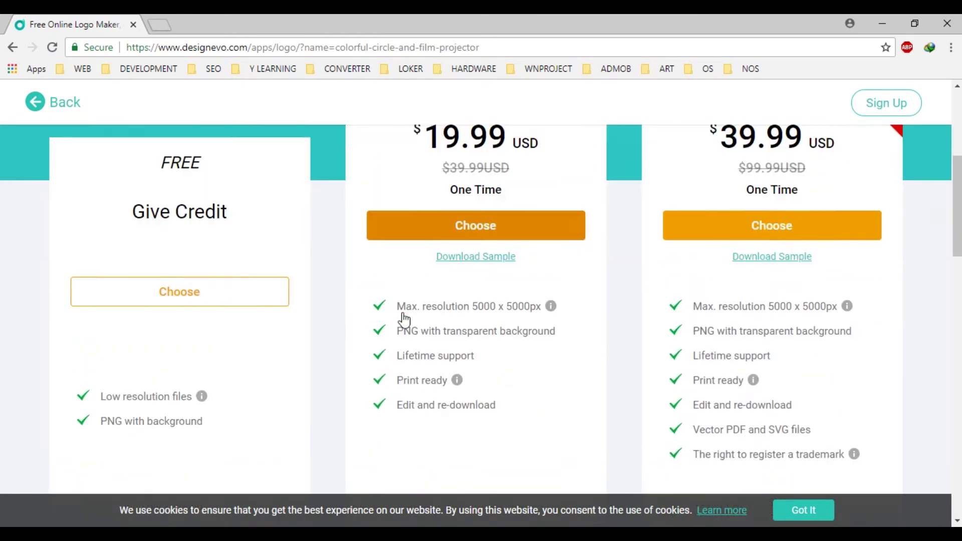
{"action": "scroll", "coordinate": [405, 319], "scroll_direction": "up", "scroll_amount": 1}
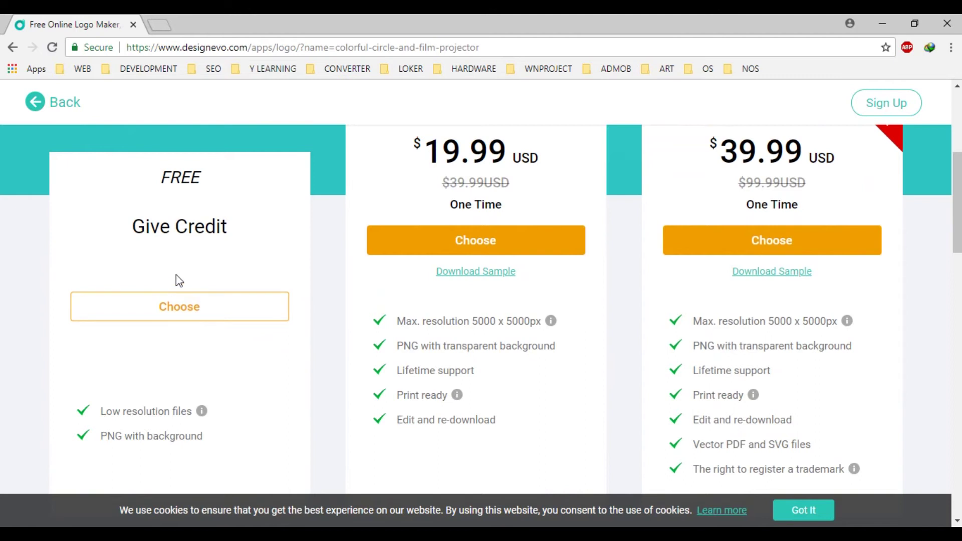
{"action": "scroll", "coordinate": [321, 290], "scroll_direction": "down", "scroll_amount": 1}
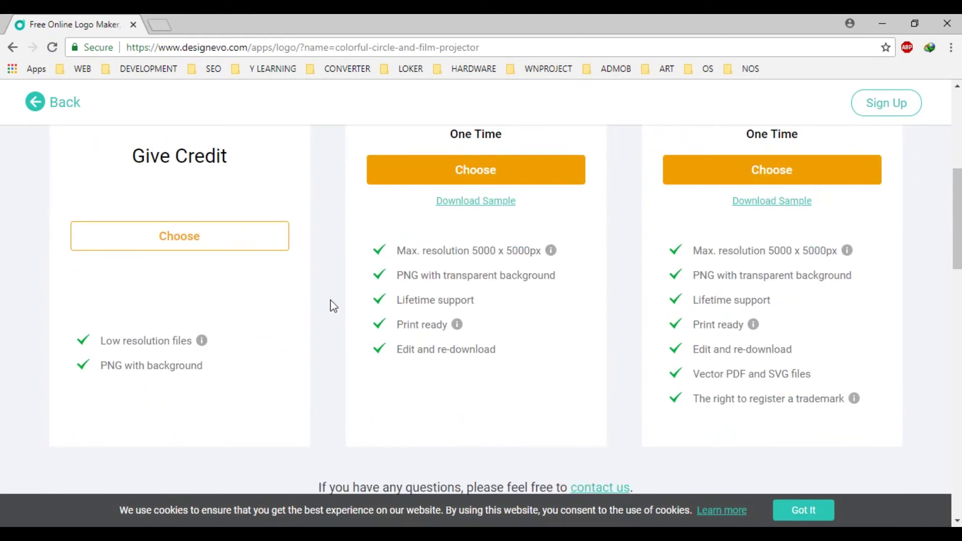
{"action": "scroll", "coordinate": [332, 304], "scroll_direction": "up", "scroll_amount": 1}
{"action": "scroll", "coordinate": [601, 309], "scroll_direction": "down", "scroll_amount": 1}
{"action": "scroll", "coordinate": [880, 322], "scroll_direction": "up", "scroll_amount": 1}
{"action": "scroll", "coordinate": [880, 323], "scroll_direction": "down", "scroll_amount": 1}
{"action": "scroll", "coordinate": [880, 323], "scroll_direction": "up", "scroll_amount": 1}
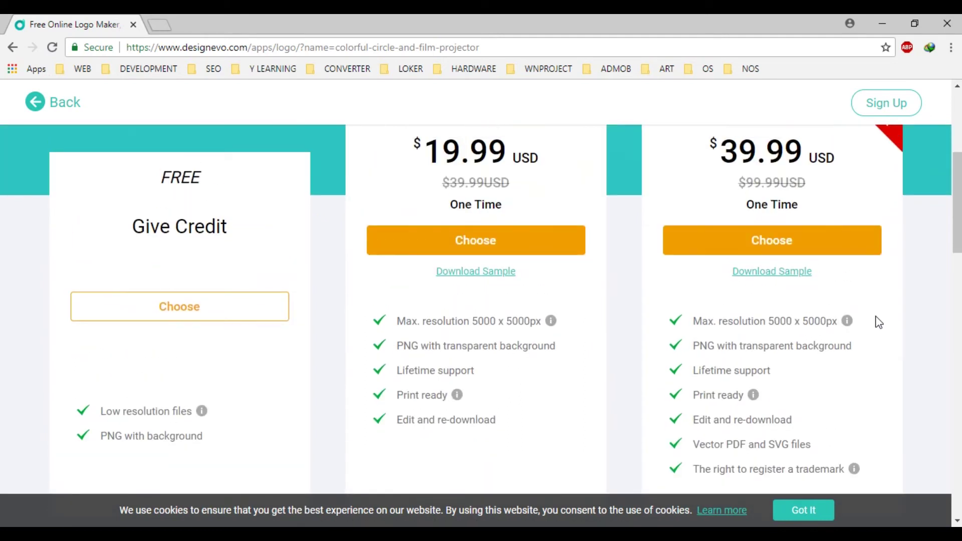
{"action": "scroll", "coordinate": [880, 323], "scroll_direction": "down", "scroll_amount": 2}
{"action": "scroll", "coordinate": [651, 266], "scroll_direction": "up", "scroll_amount": 3}
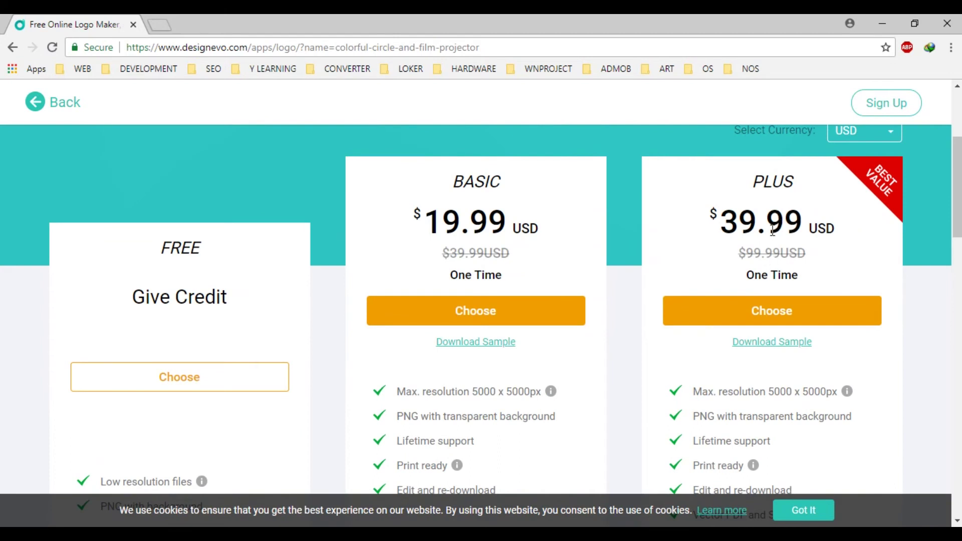
{"action": "scroll", "coordinate": [773, 232], "scroll_direction": "down", "scroll_amount": 4}
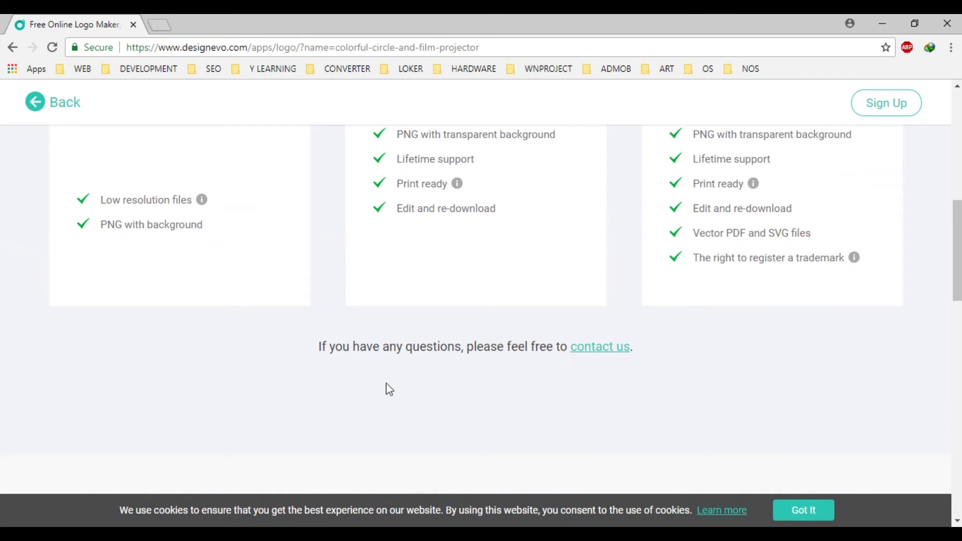
{"action": "scroll", "coordinate": [388, 390], "scroll_direction": "up", "scroll_amount": 4}
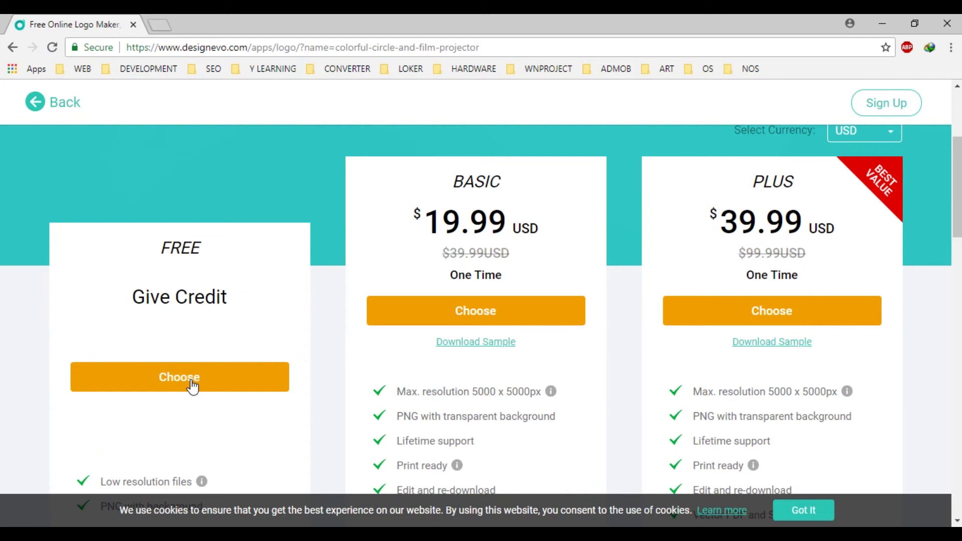
Choose the Free plan, look over the credit code, and agree to give credit to download the logo
{"action": "left_click", "coordinate": [192, 385]}
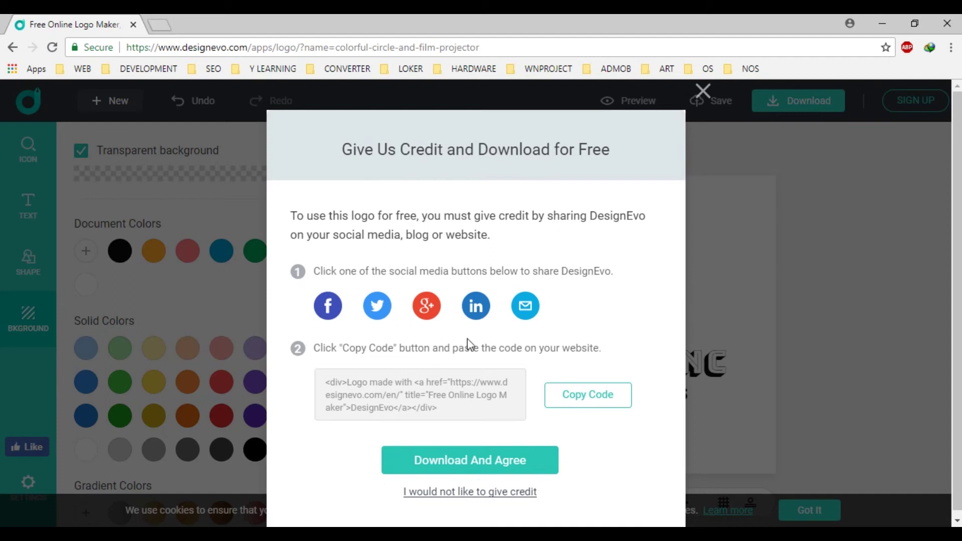
{"action": "left_click_drag", "start_coordinate": [460, 405], "coordinate": [315, 378]}
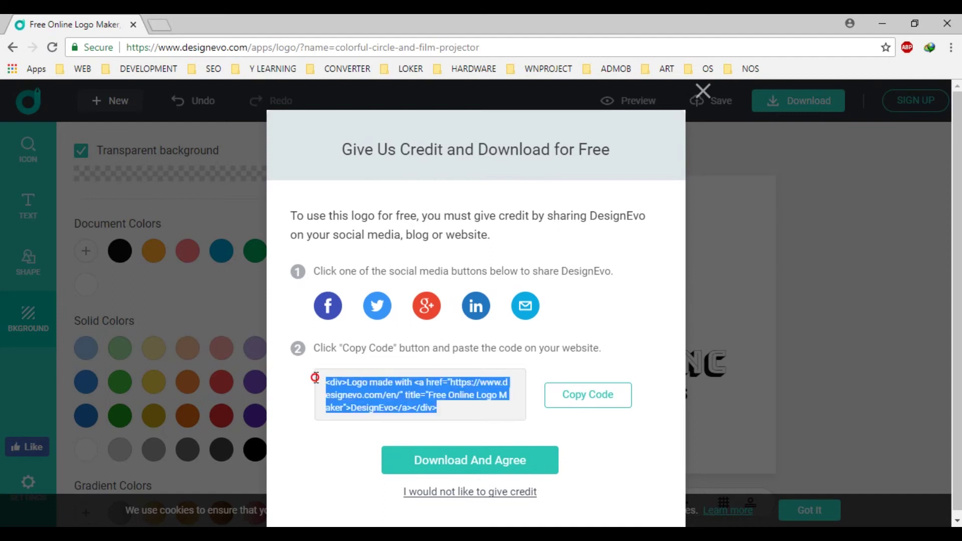
{"action": "left_click", "coordinate": [396, 378]}
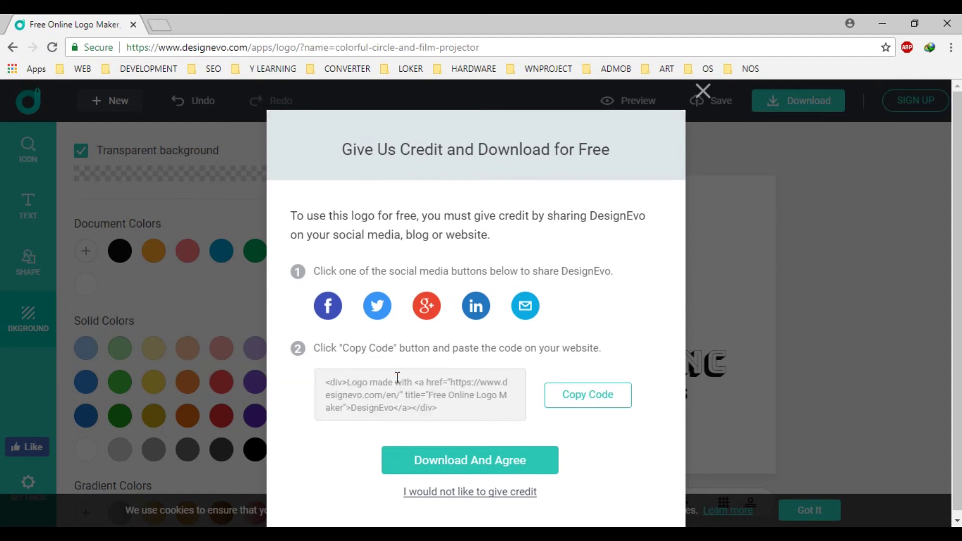
{"action": "left_click", "coordinate": [476, 465]}
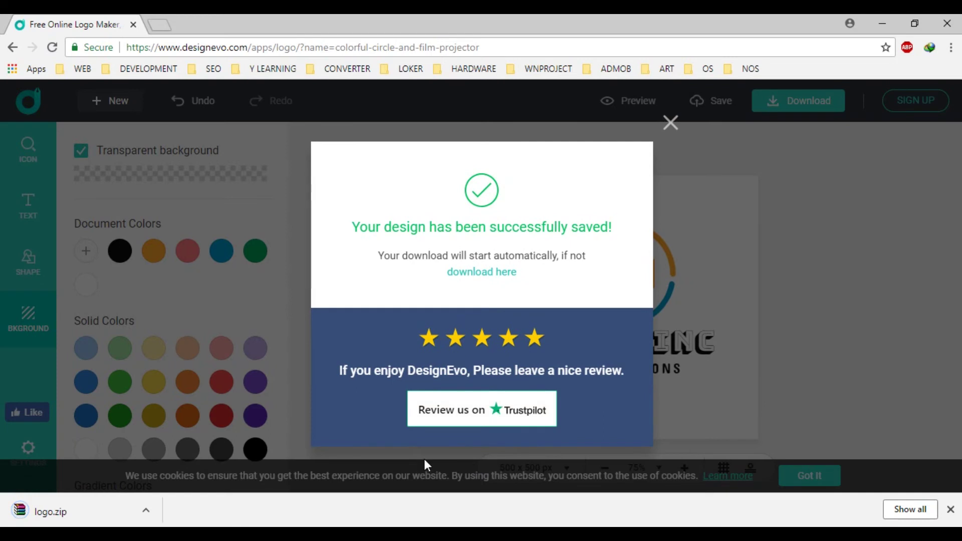
Show the downloaded logo.zip in File Explorer and move it from Downloads to the Pictures folder
{"action": "left_click", "coordinate": [147, 511]}
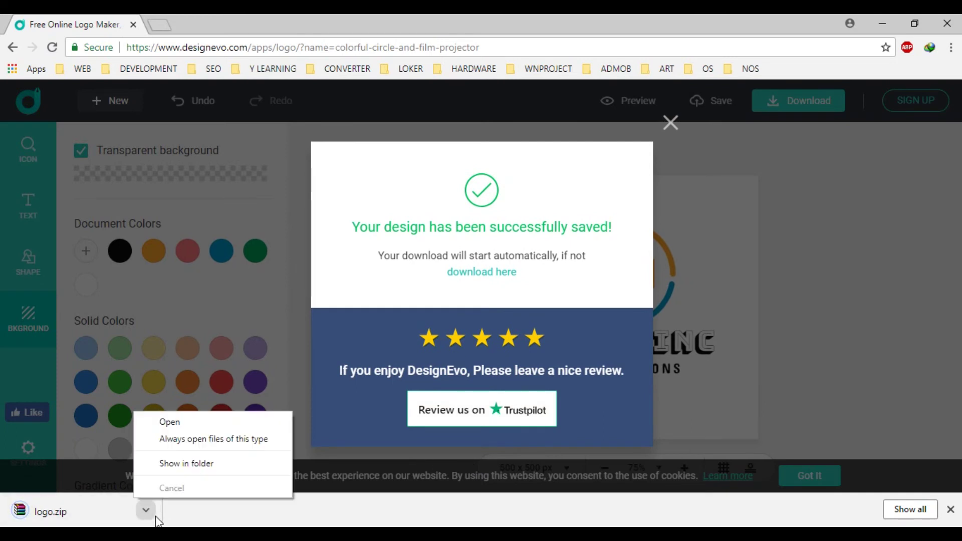
{"action": "left_click", "coordinate": [207, 469]}
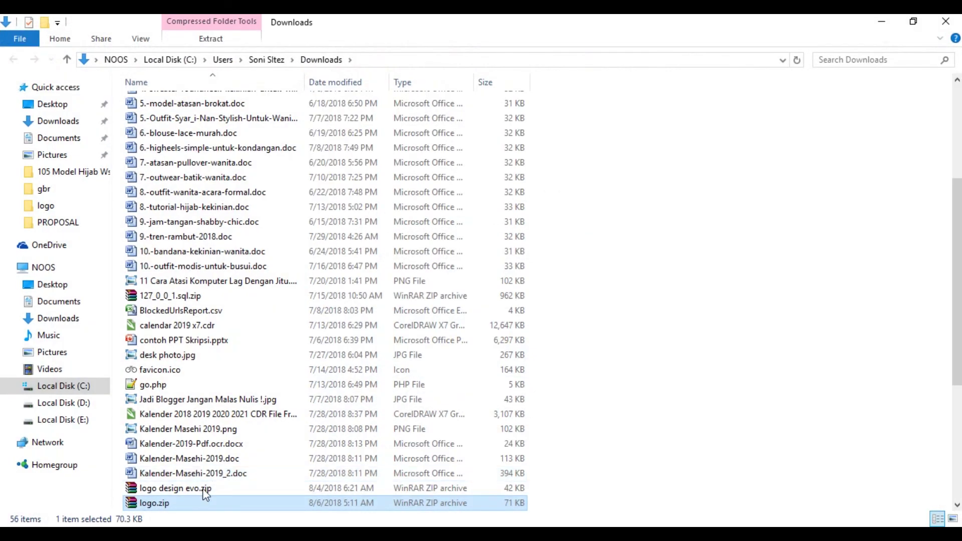
{"action": "right_click", "coordinate": [193, 504]}
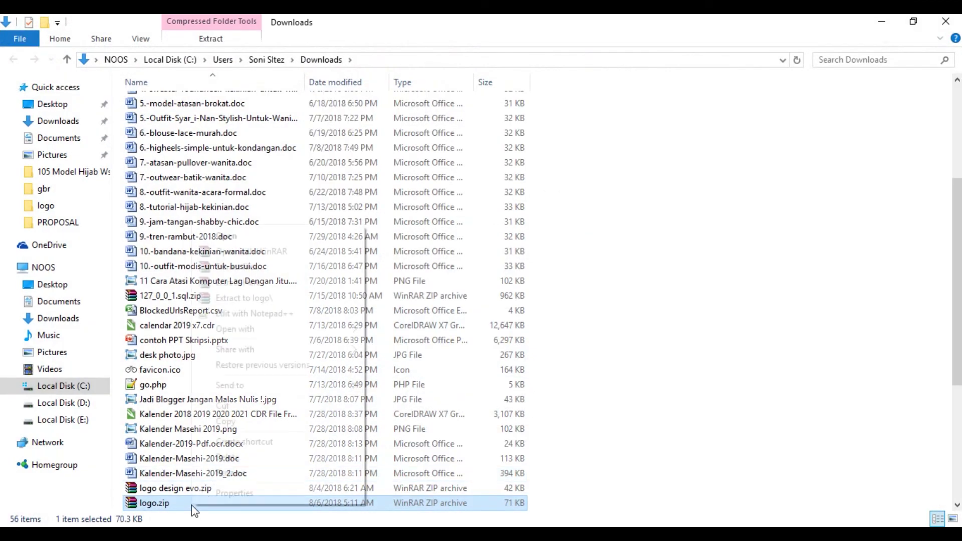
{"action": "left_click", "coordinate": [223, 405]}
{"action": "left_click", "coordinate": [77, 353]}
{"action": "right_click", "coordinate": [482, 191]}
{"action": "left_click", "coordinate": [546, 286]}
Extract logo.zip into its own logo folder in Pictures and open the logo folder nested inside it
{"action": "right_click", "coordinate": [332, 128]}
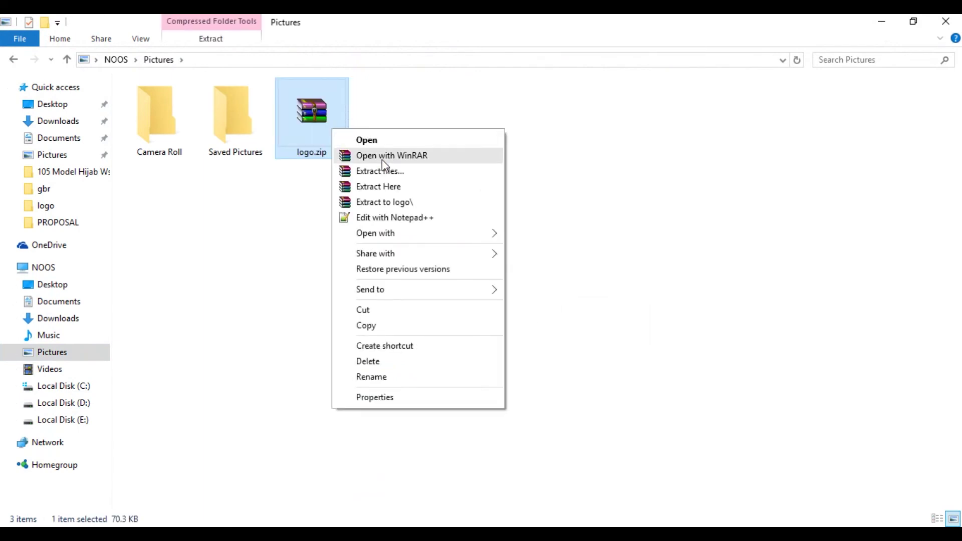
{"action": "left_click", "coordinate": [414, 204]}
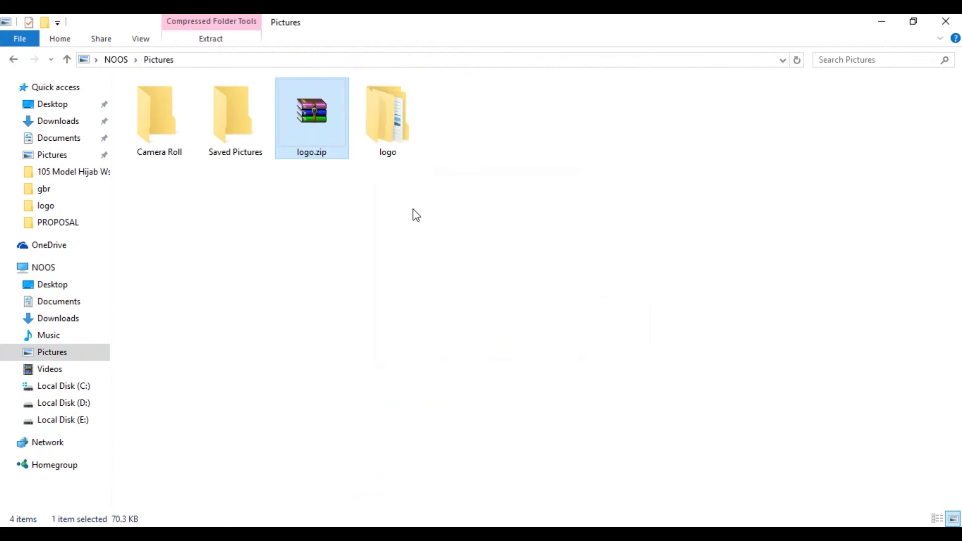
{"action": "double_click", "coordinate": [414, 150]}
{"action": "double_click", "coordinate": [192, 122]}
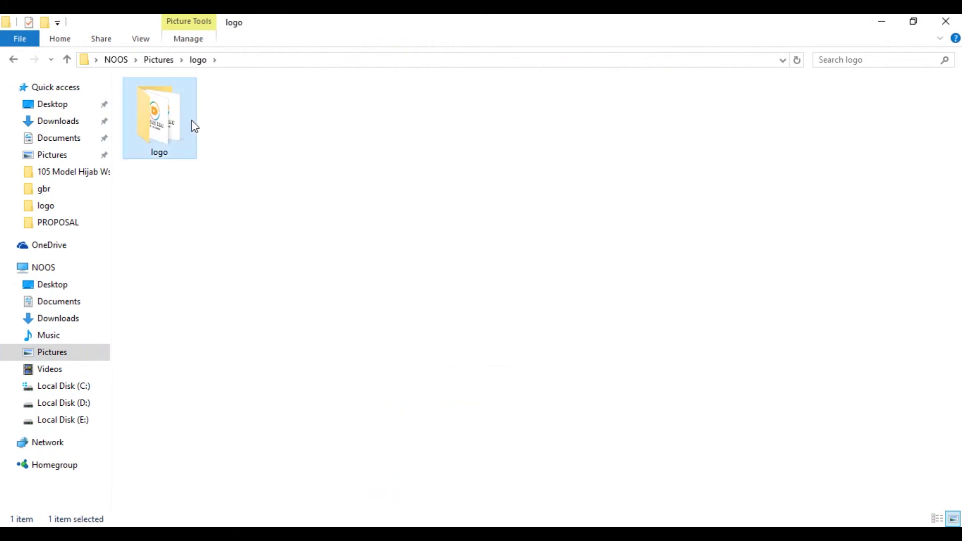
View the extracted logo.jpg and logo.png in Windows Photo Viewer, and close the viewer and folder to return to DesignEvo in the browser
{"action": "double_click", "coordinate": [145, 123]}
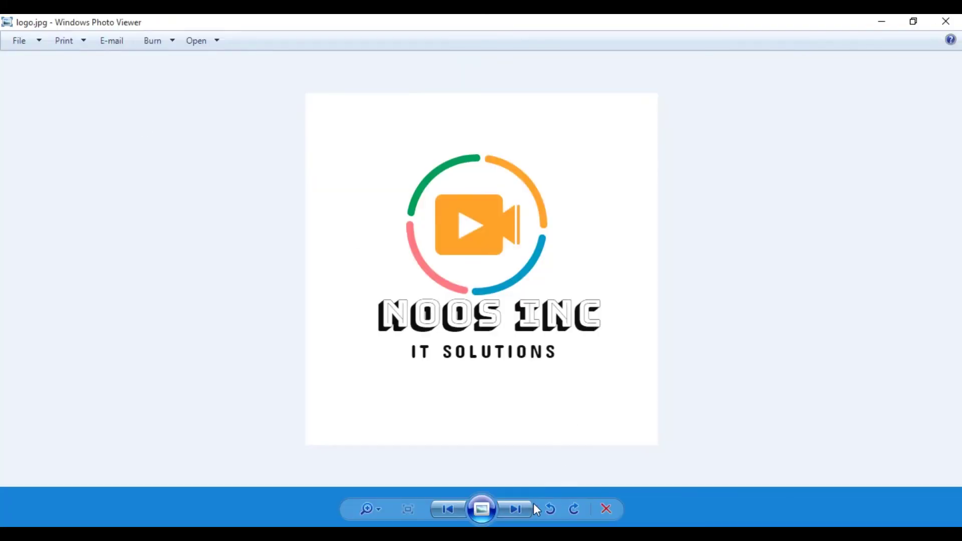
{"action": "left_click", "coordinate": [525, 510]}
{"action": "left_click", "coordinate": [518, 509]}
{"action": "left_click", "coordinate": [518, 510]}
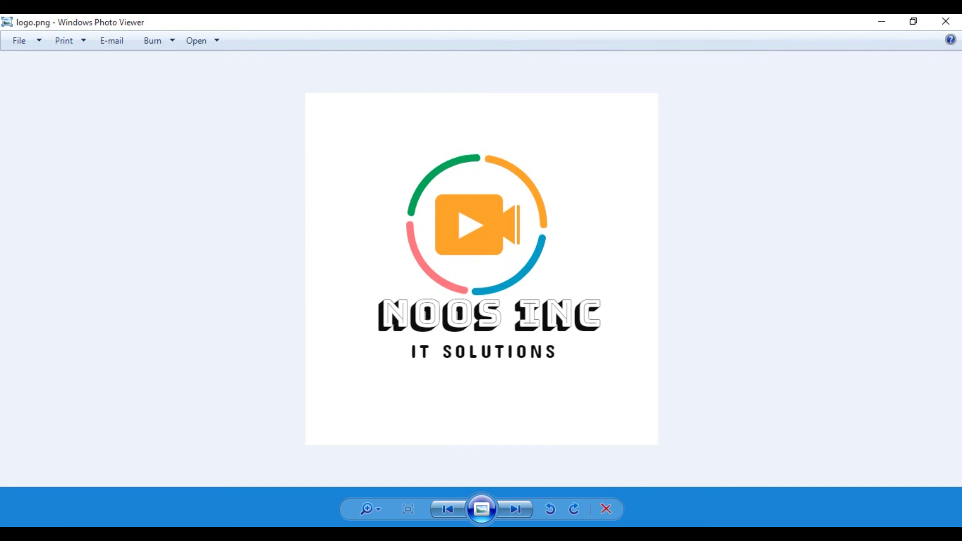
{"action": "left_click", "coordinate": [957, 20]}
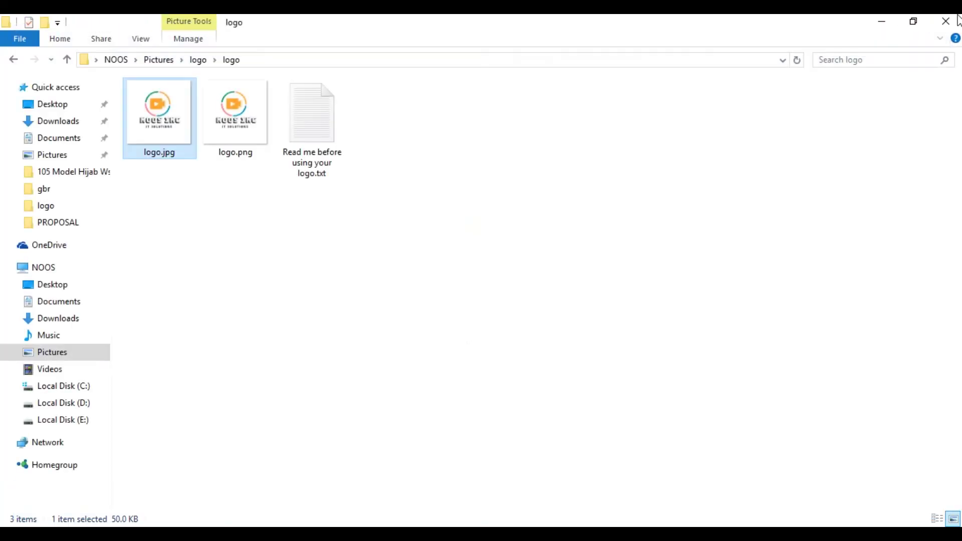
{"action": "left_click", "coordinate": [959, 19]}
{"action": "left_click", "coordinate": [672, 123]}
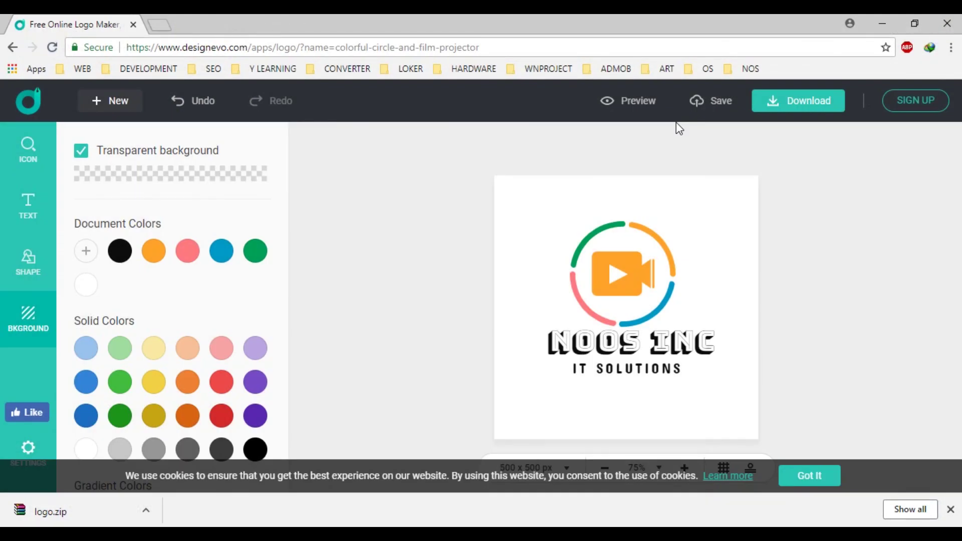